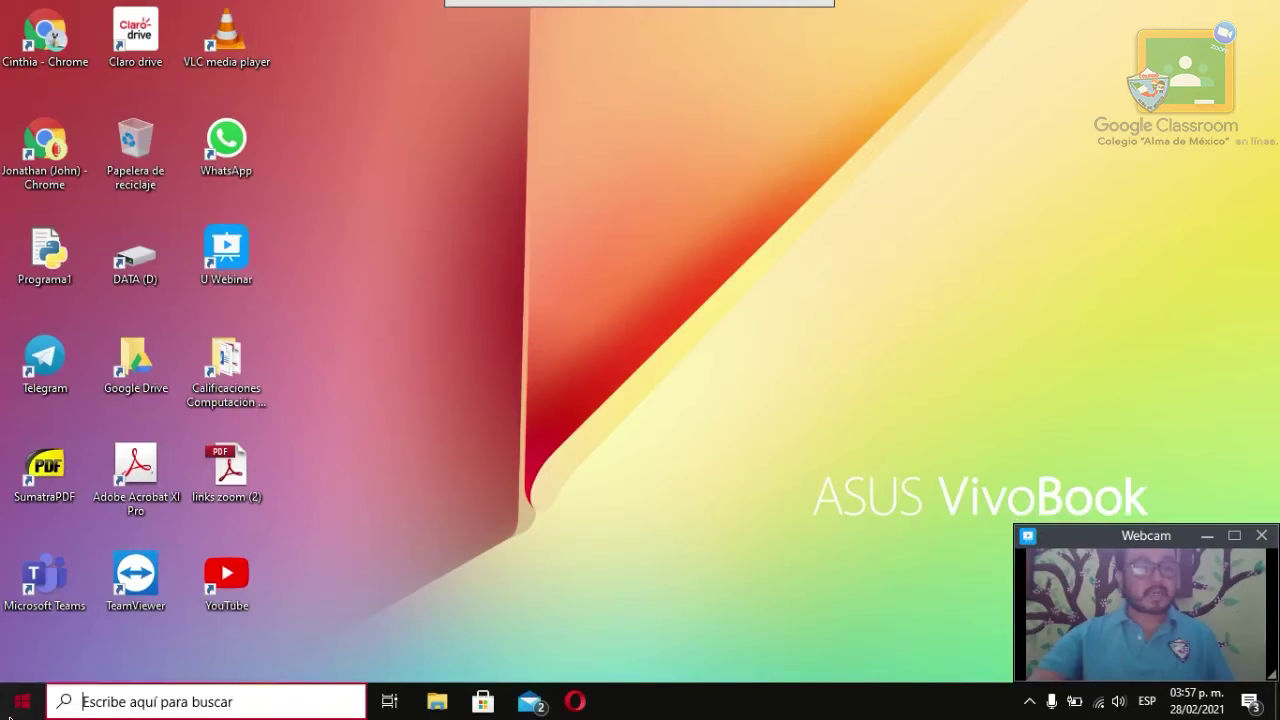
Open Excel and create a new blank workbook.
left_click(575, 288)
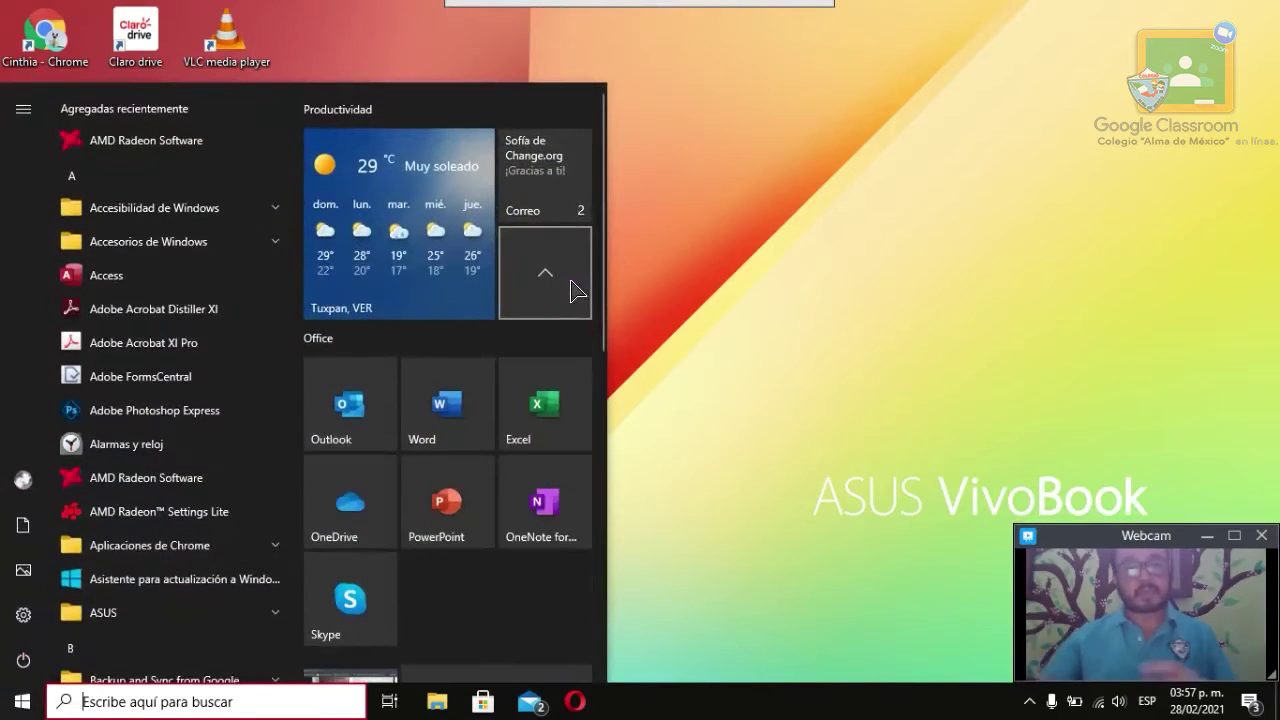
left_click(537, 410)
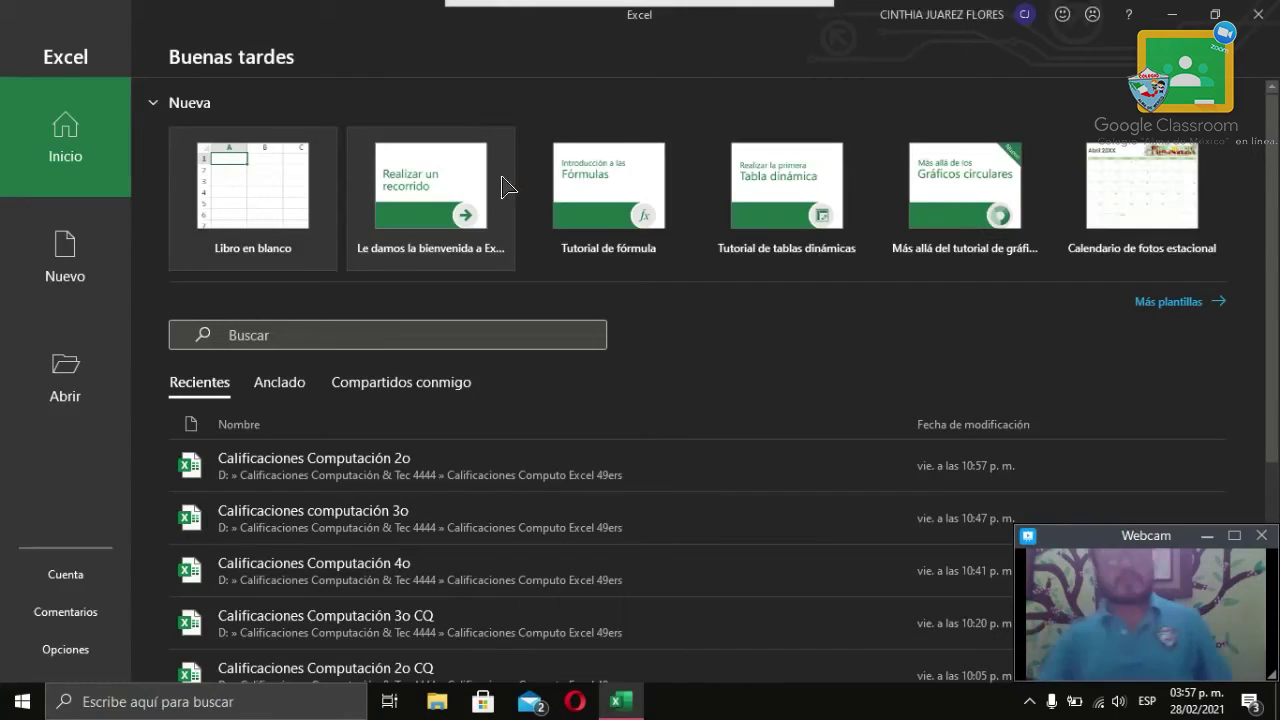
left_click(312, 189)
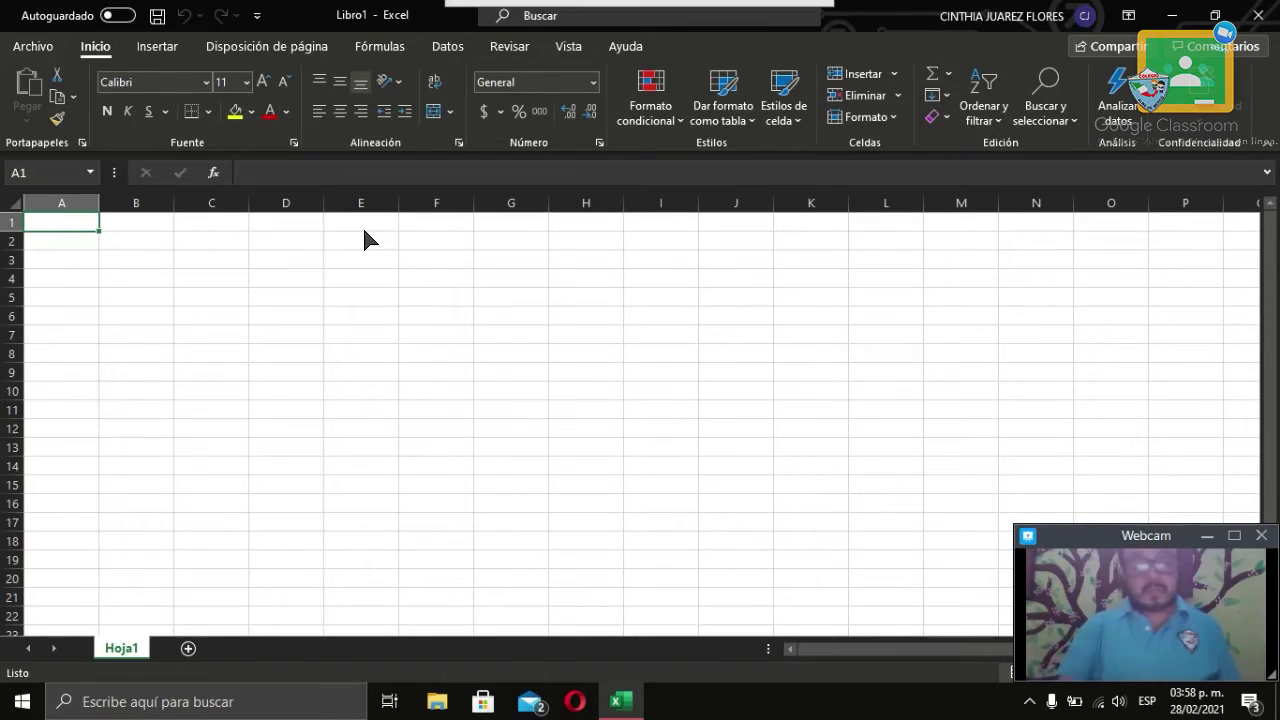
Enter the subjects Español, Matemáticas and Ciencias in cells A1 to A3.
type("Español")
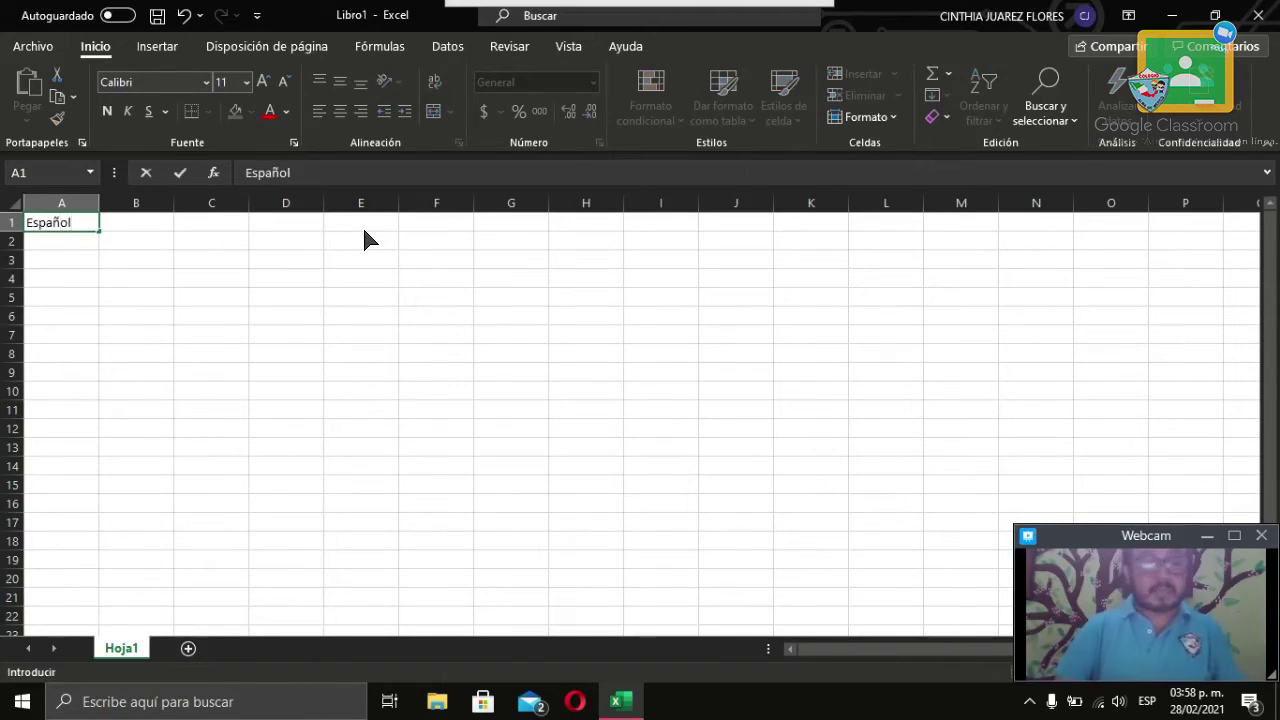
key("Return")
type("Matemáticas")
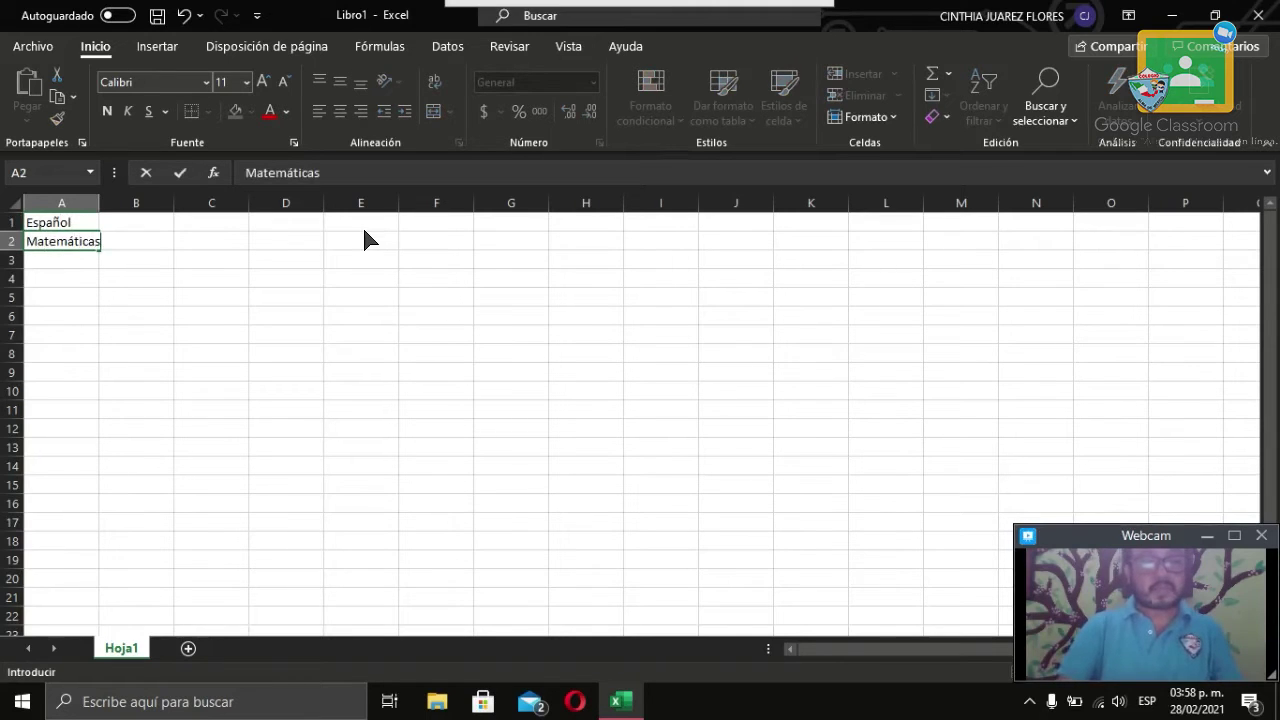
key("Return")
type("Ciencias")
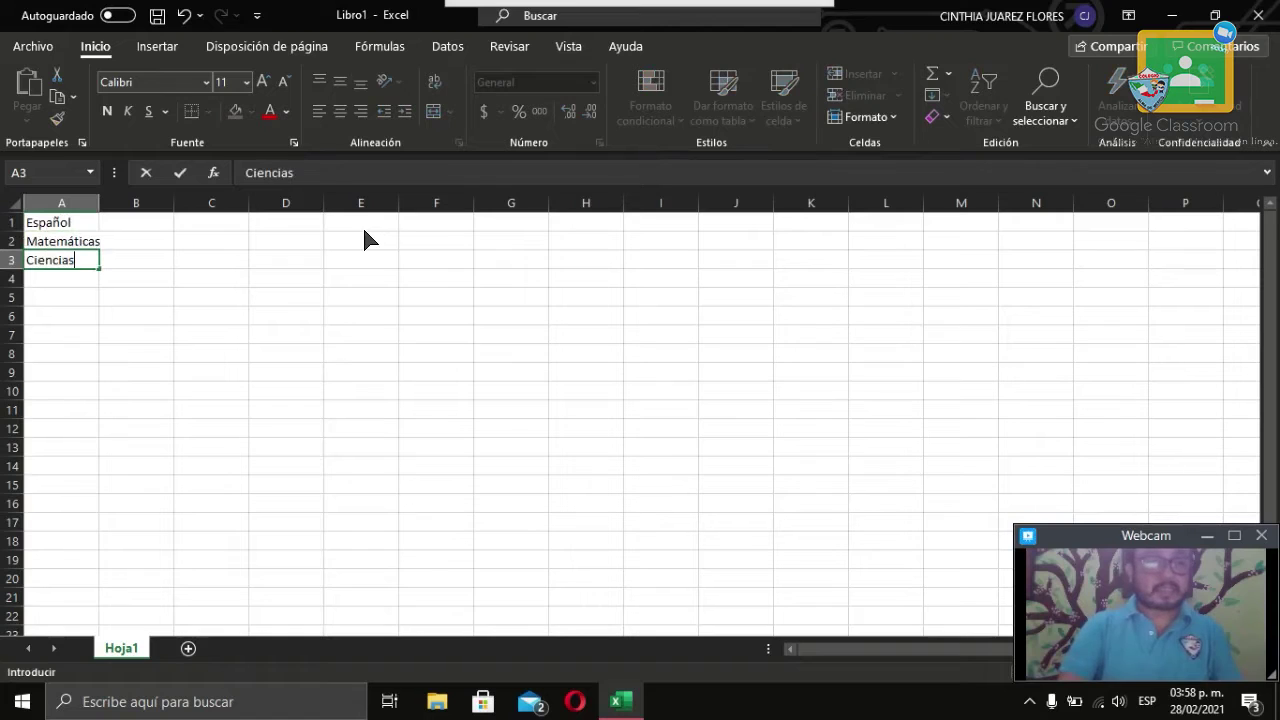
key("Return")
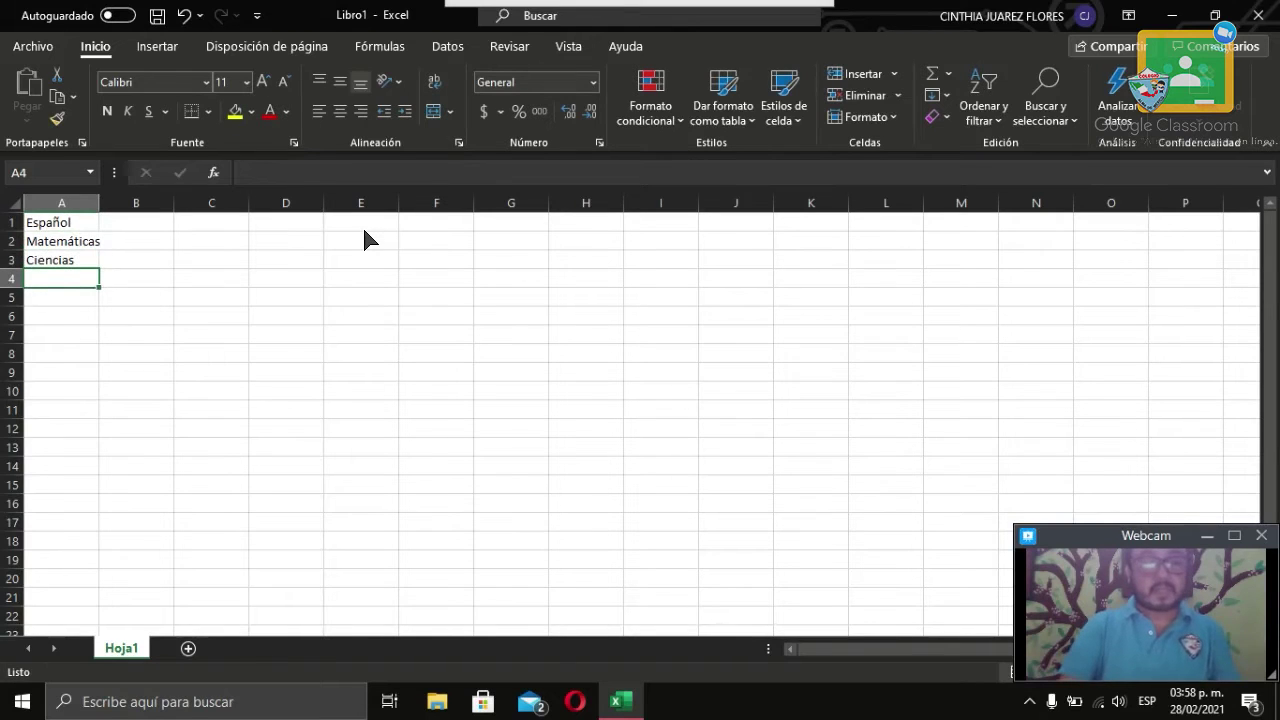
Continue the subject list with computación, Educación F and Formación in cells A4 to A6.
type("computación")
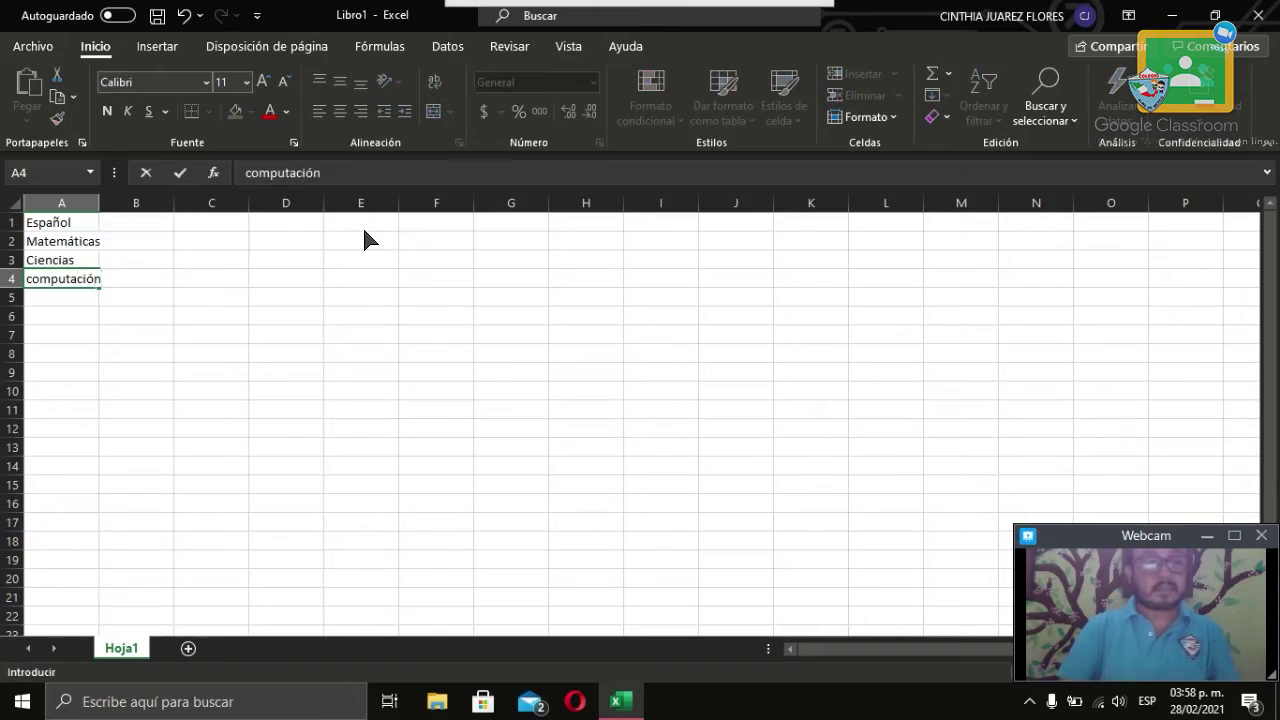
key("Return")
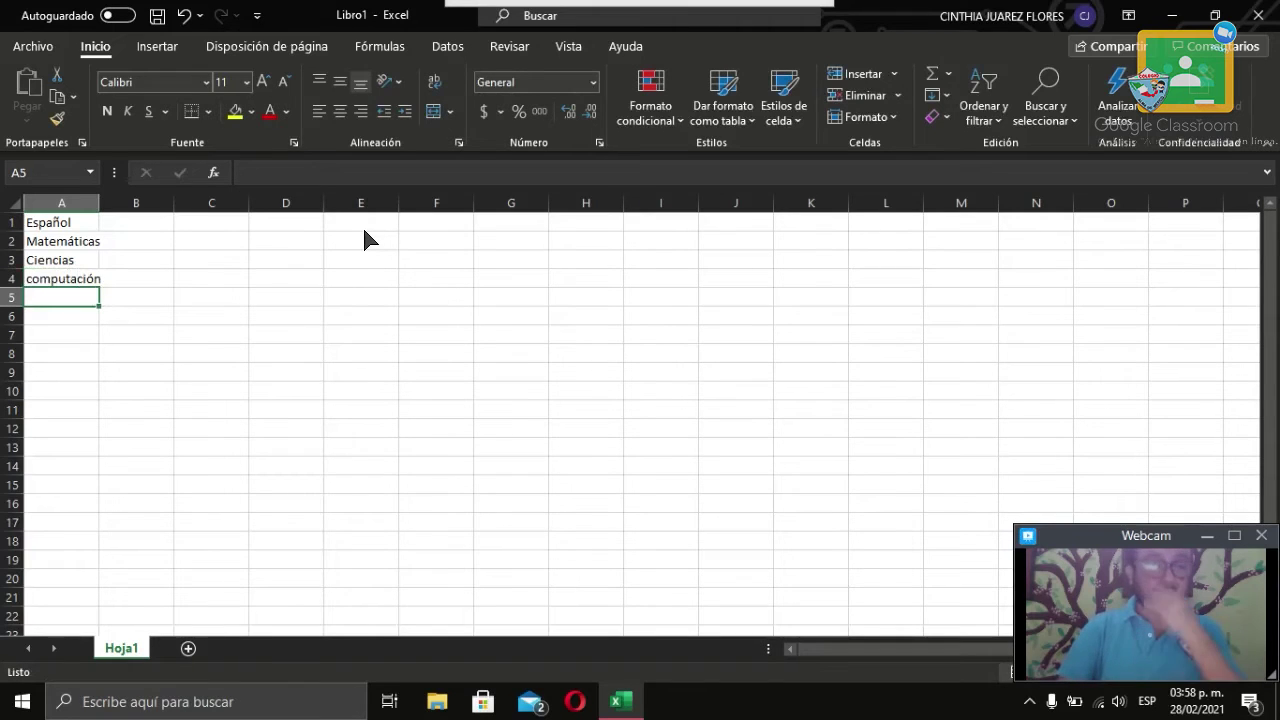
type("Educación F")
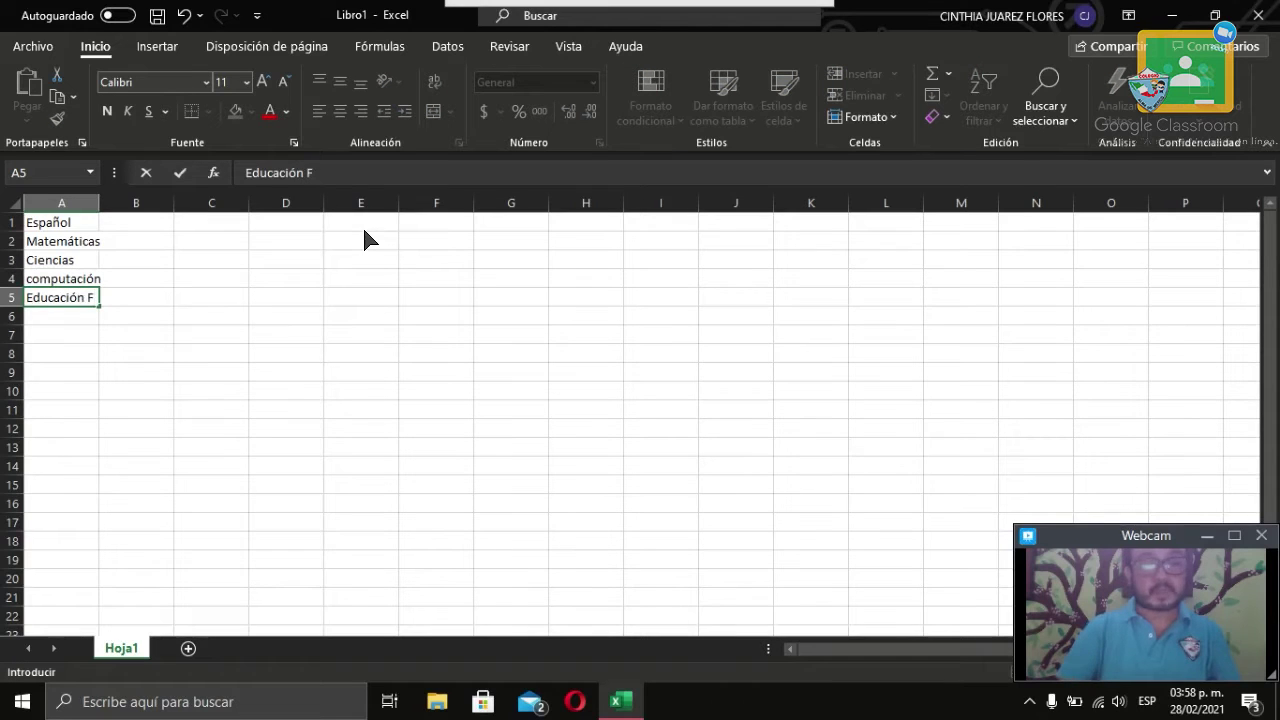
key("Return")
type("Formac")
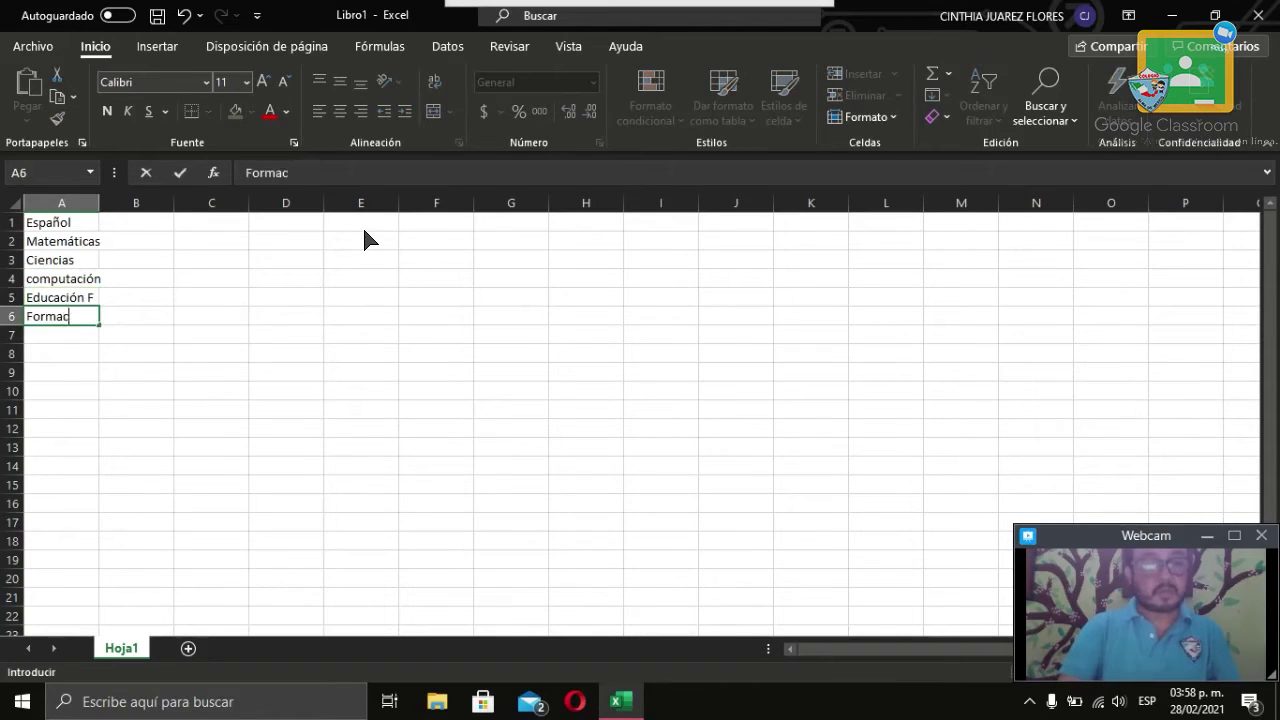
type("ión")
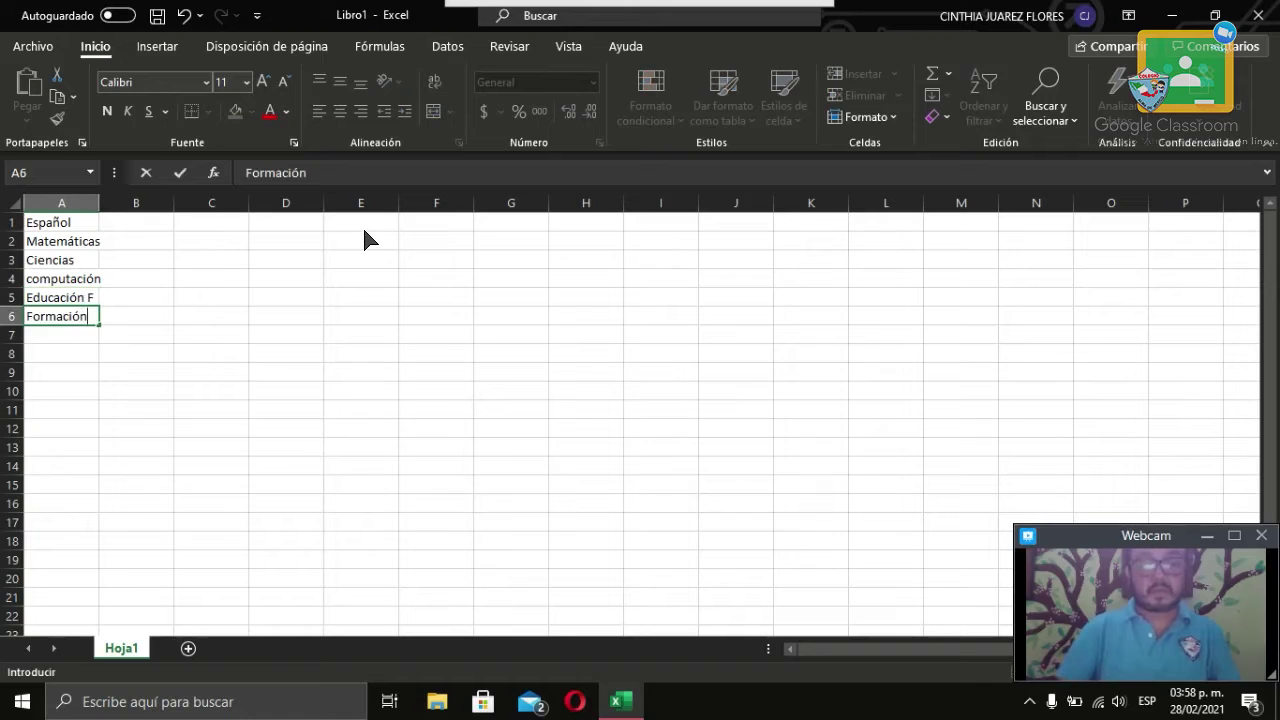
key("Return")
Correct the subject in A4 so it reads Computación with a capital C.
key("Up")
key("Up")
key("Up")
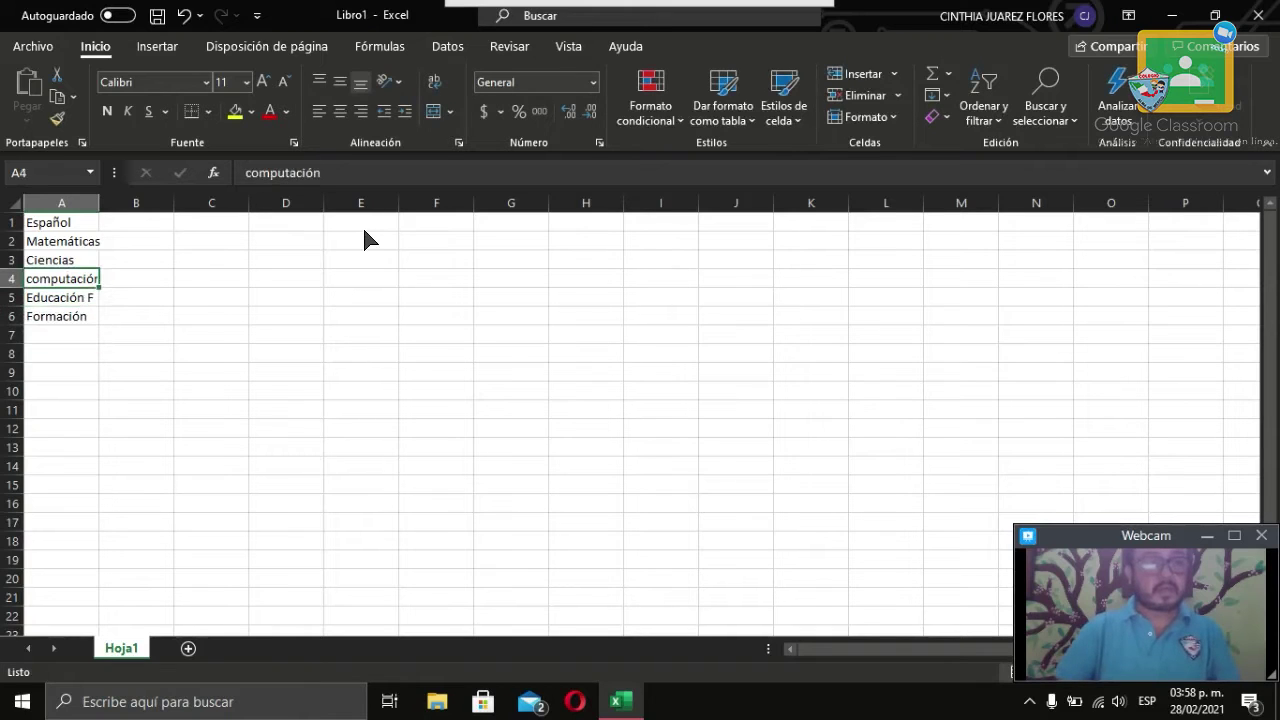
left_click(248, 173)
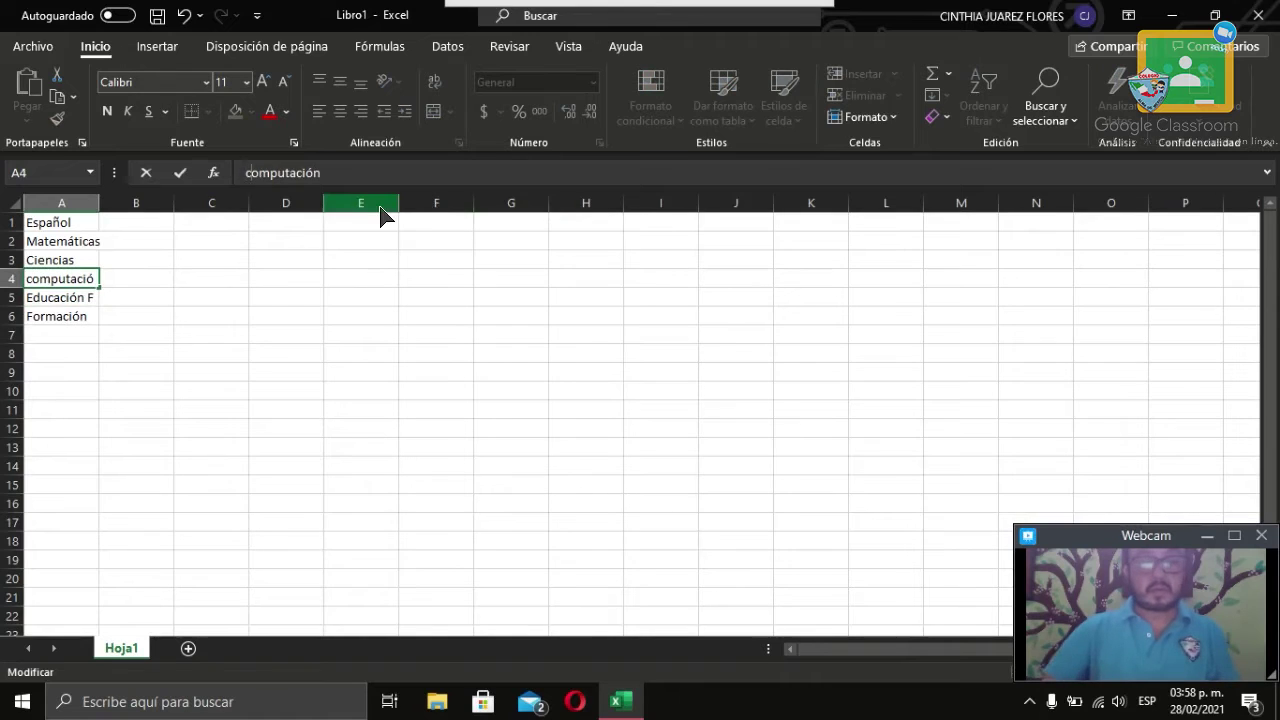
key("Delete")
type("C")
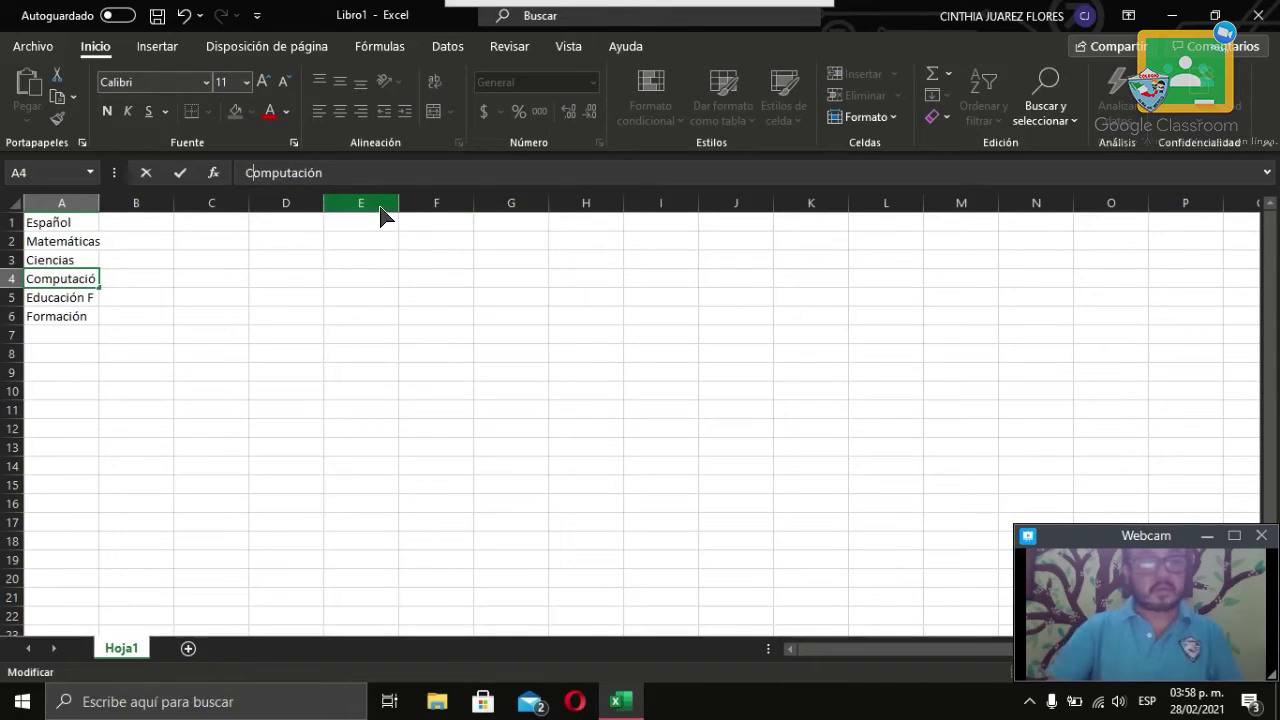
Add the subject Historia in cell A7.
left_click(84, 340)
type("Histori")
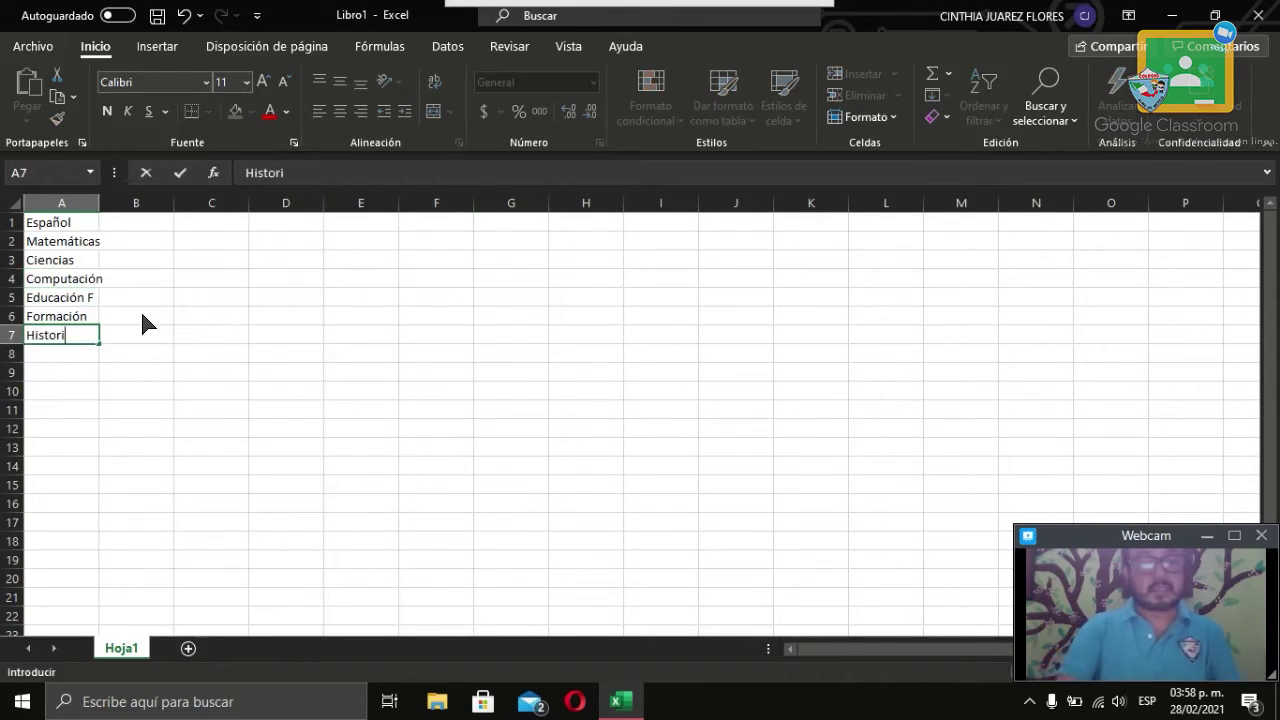
type("a")
key("Tab")
Select cell B1 and widen column A slightly so the longest subject names fit.
key("Up")
key("Up")
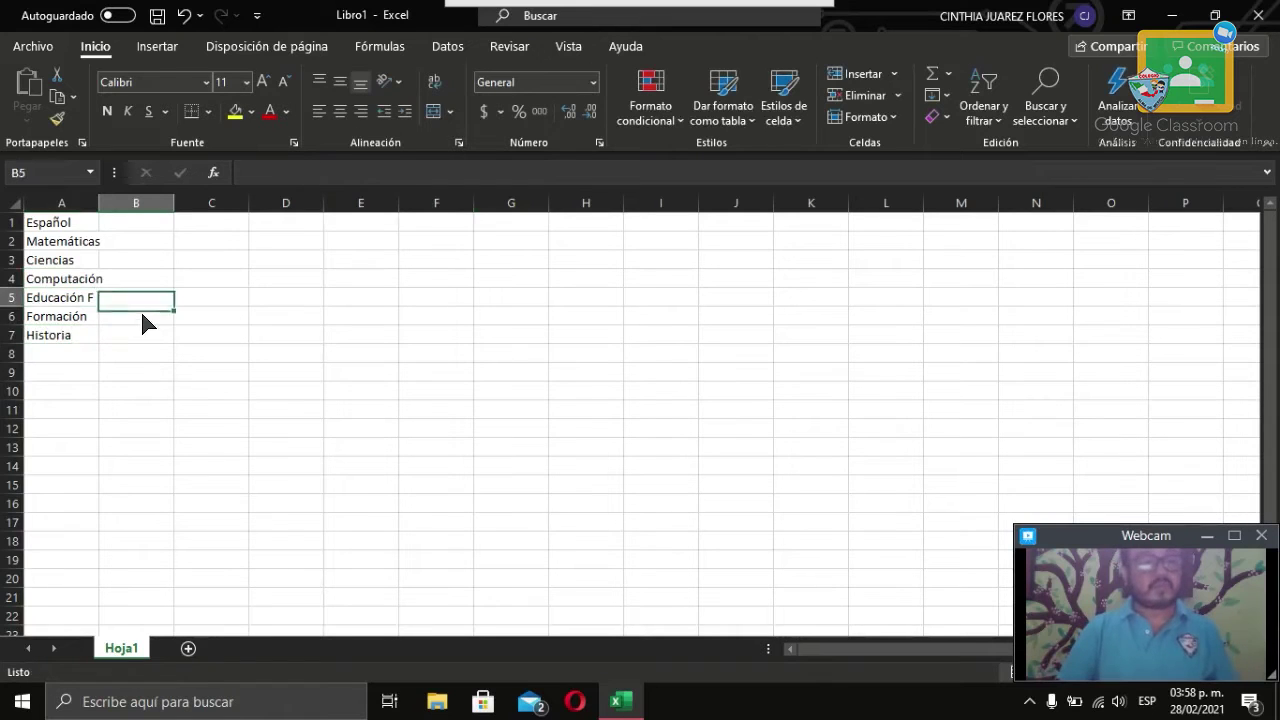
key("Up")
key("Up")
key("Up")
key("Up")
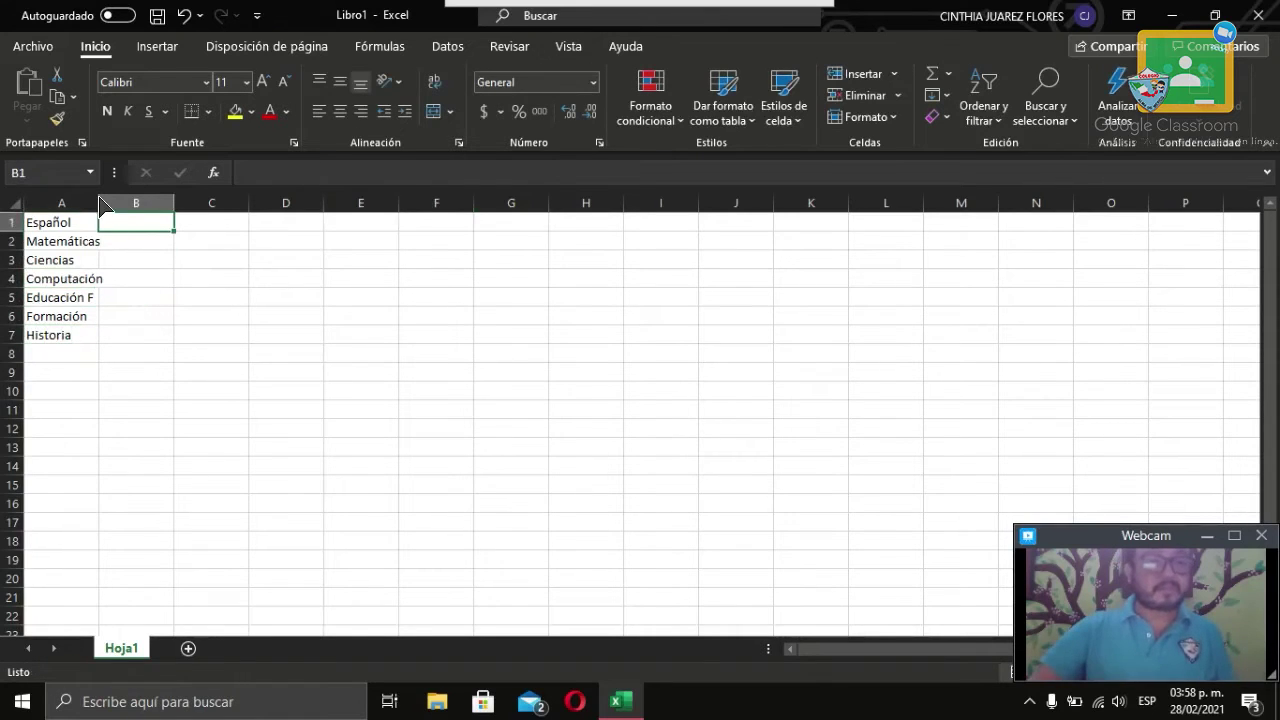
left_click_drag(100, 203, 113, 203)
Enter the grades 10, 8, 7 and 9 in cells B1 to B4 for Español through Computación.
type("1")
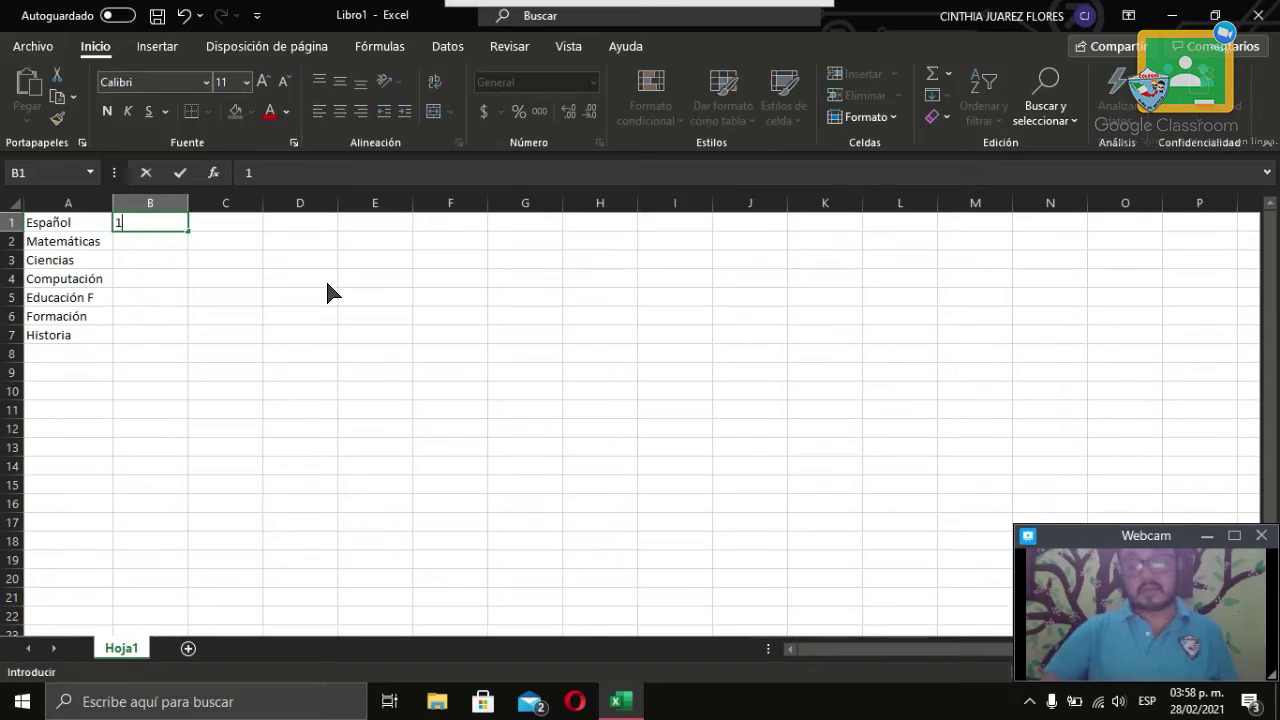
type("0")
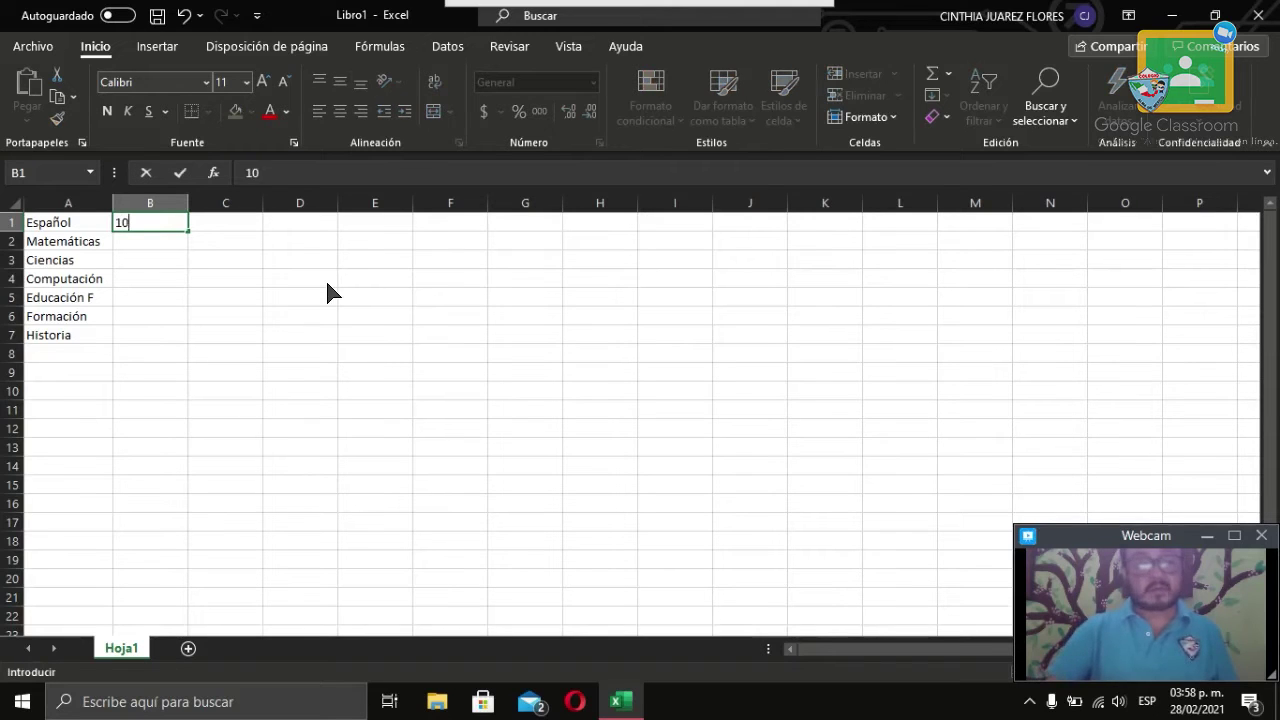
key("Return")
type("8")
key("Return")
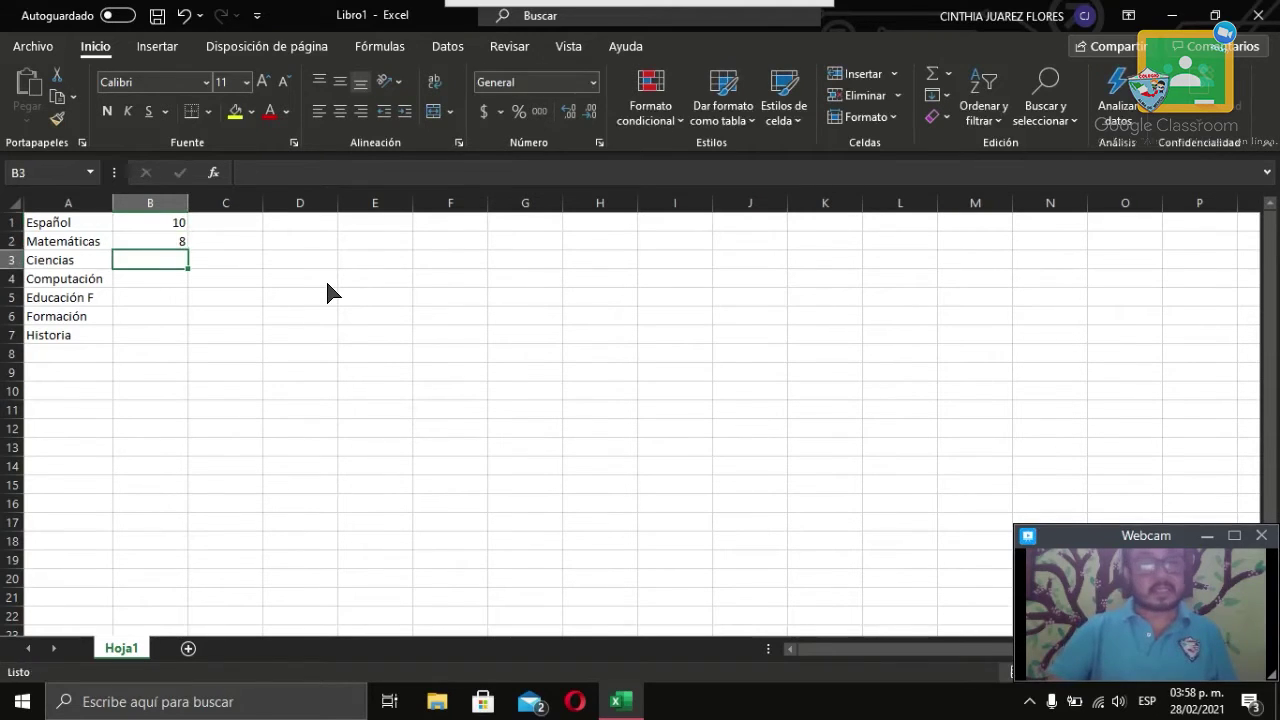
type("7")
key("Return")
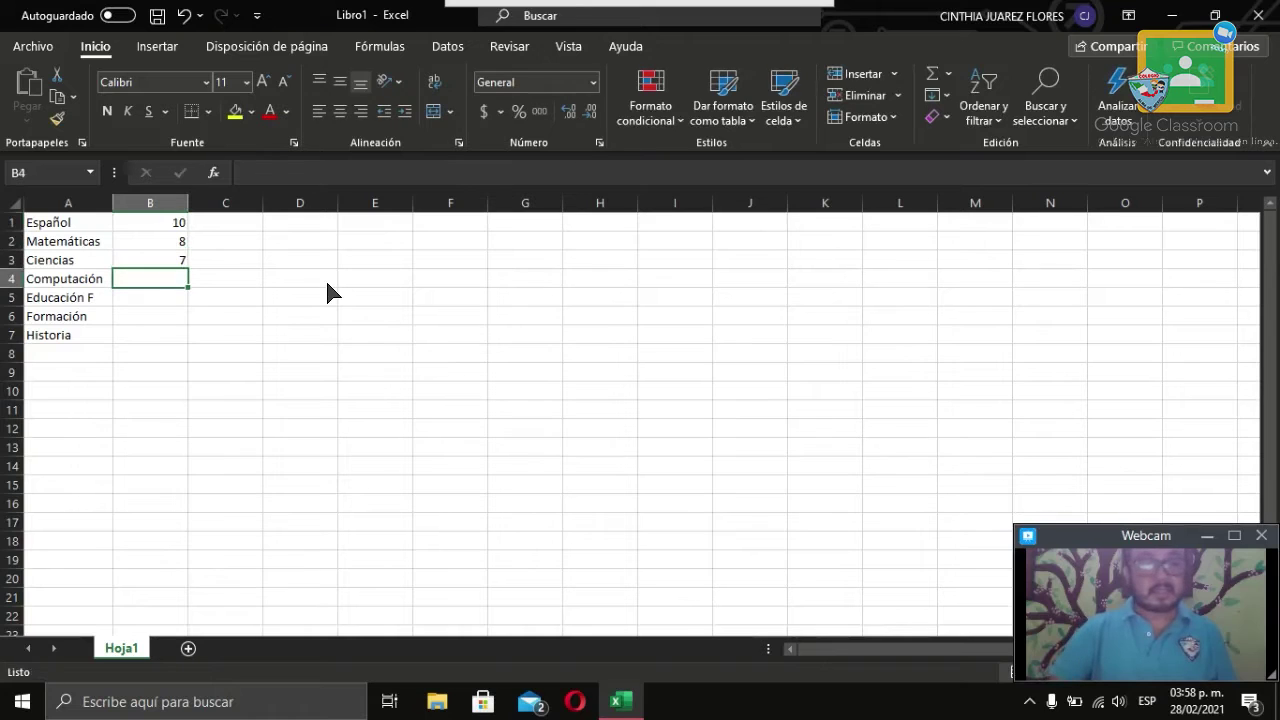
type("9")
key("Tab")
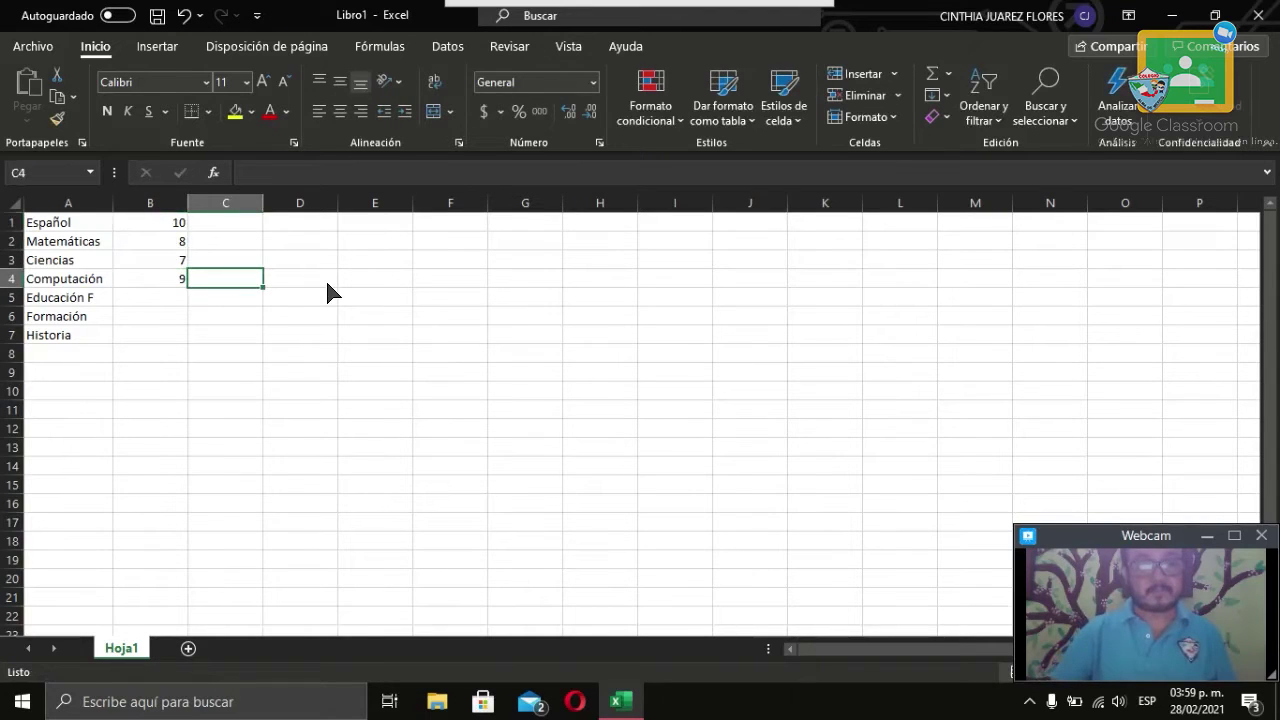
Enter the grades 10, 8 and 7 in cells B5 to B7 for Educación F, Formación and Historia.
key("Return")
type("10")
key("Return")
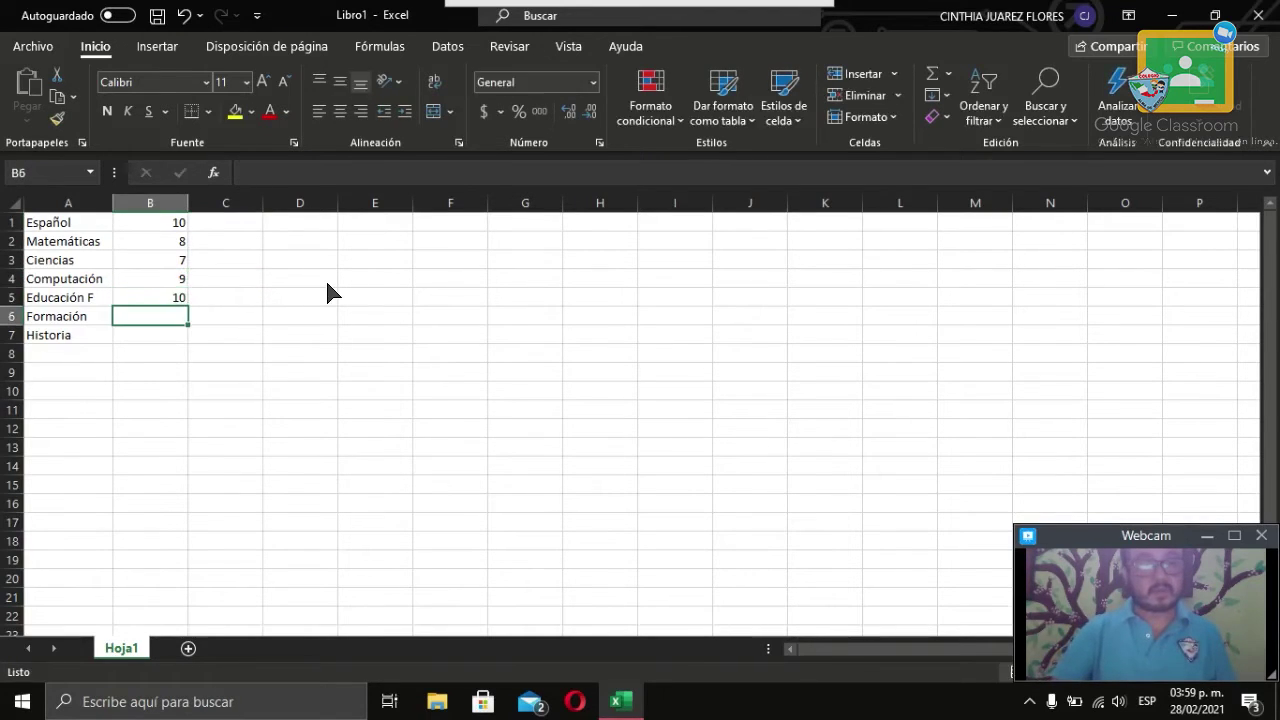
type("8")
key("Return")
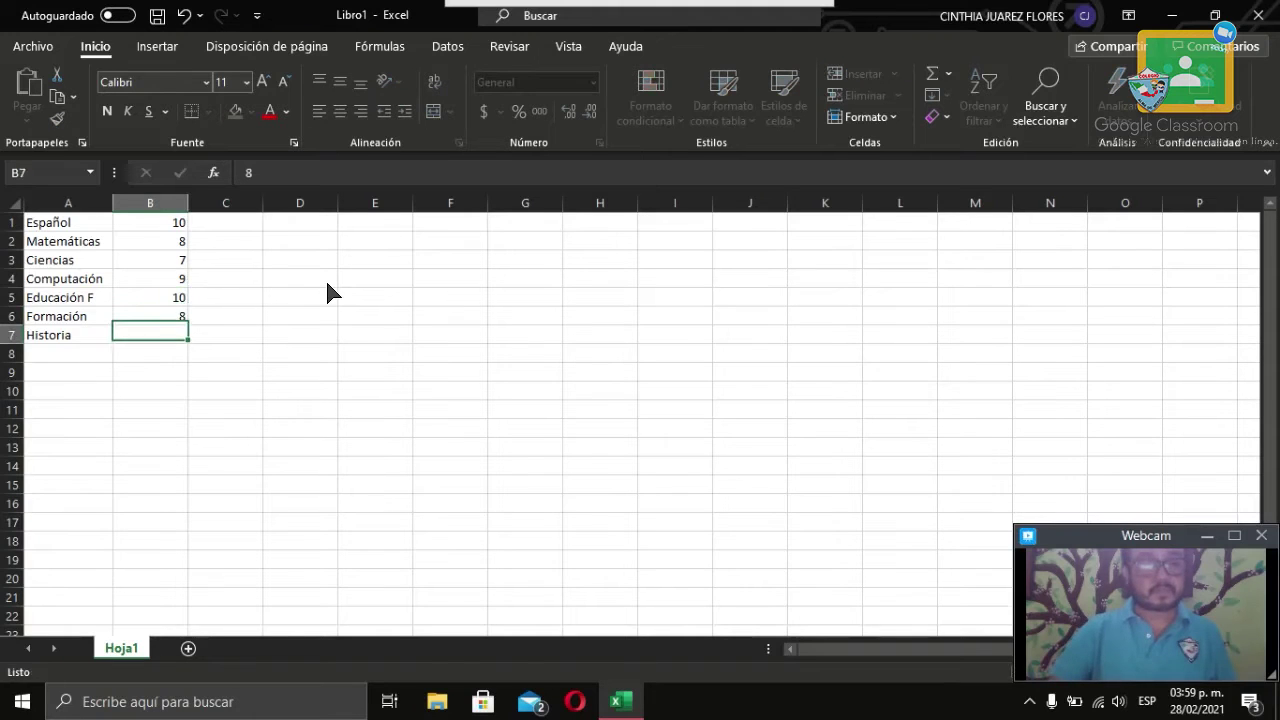
type("7")
key("Return")
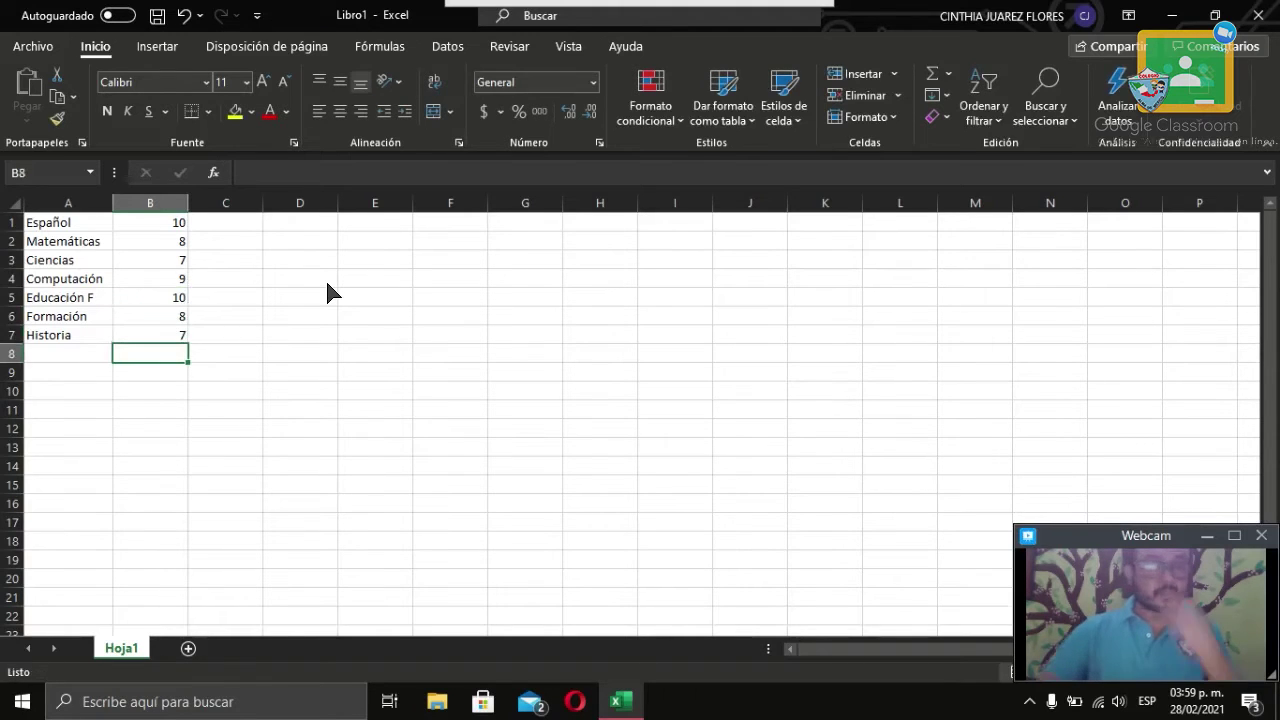
Add the label Promedio in cell A8 below the subject list.
left_click(176, 228)
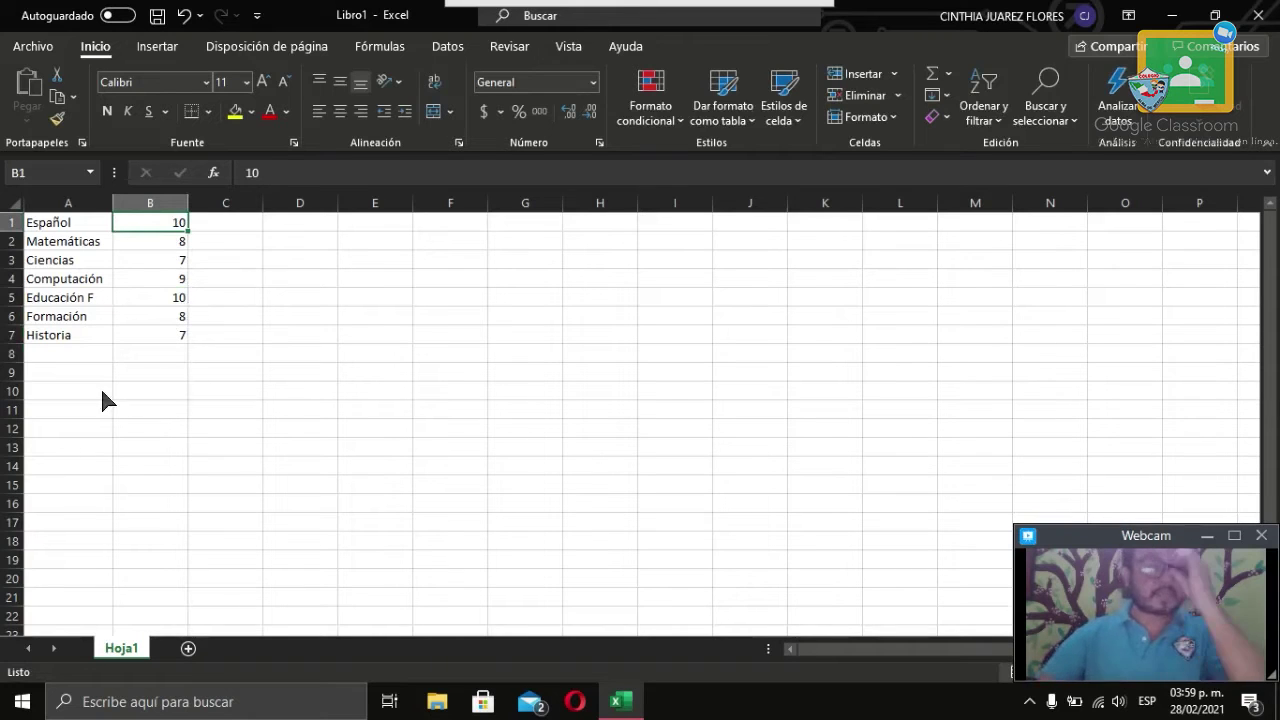
left_click(96, 355)
type("Promedio")
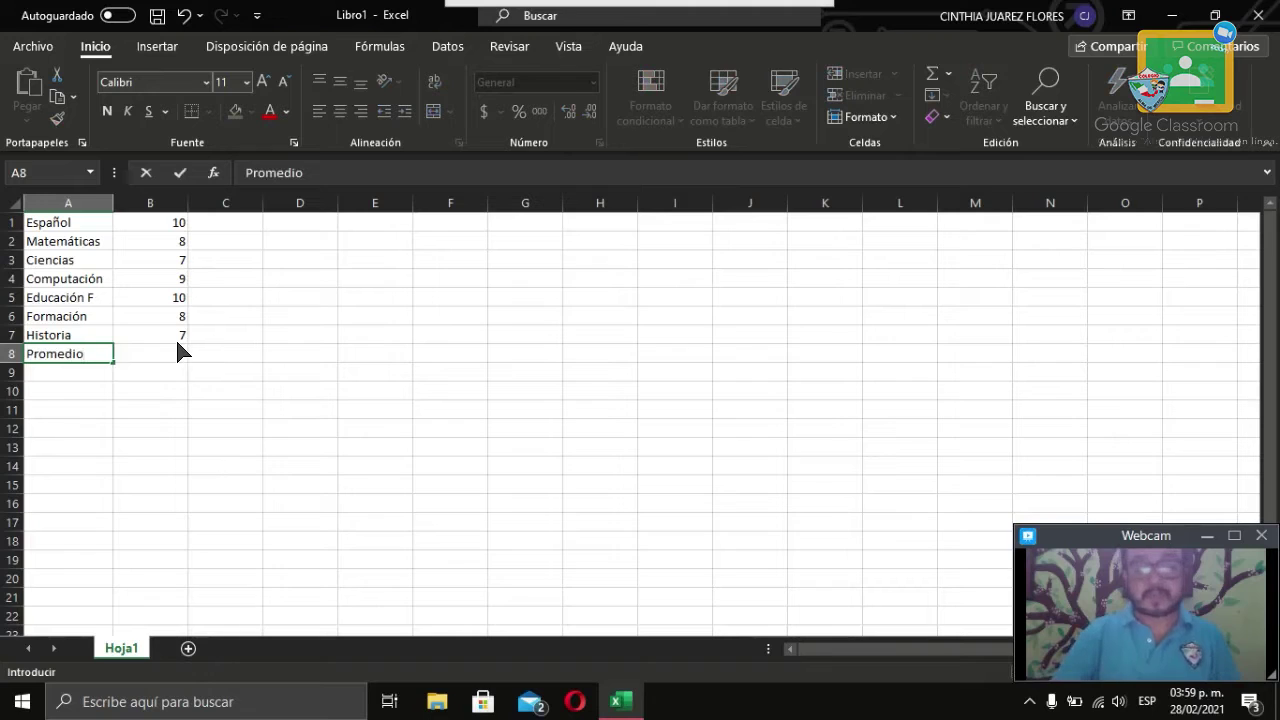
key("Tab")
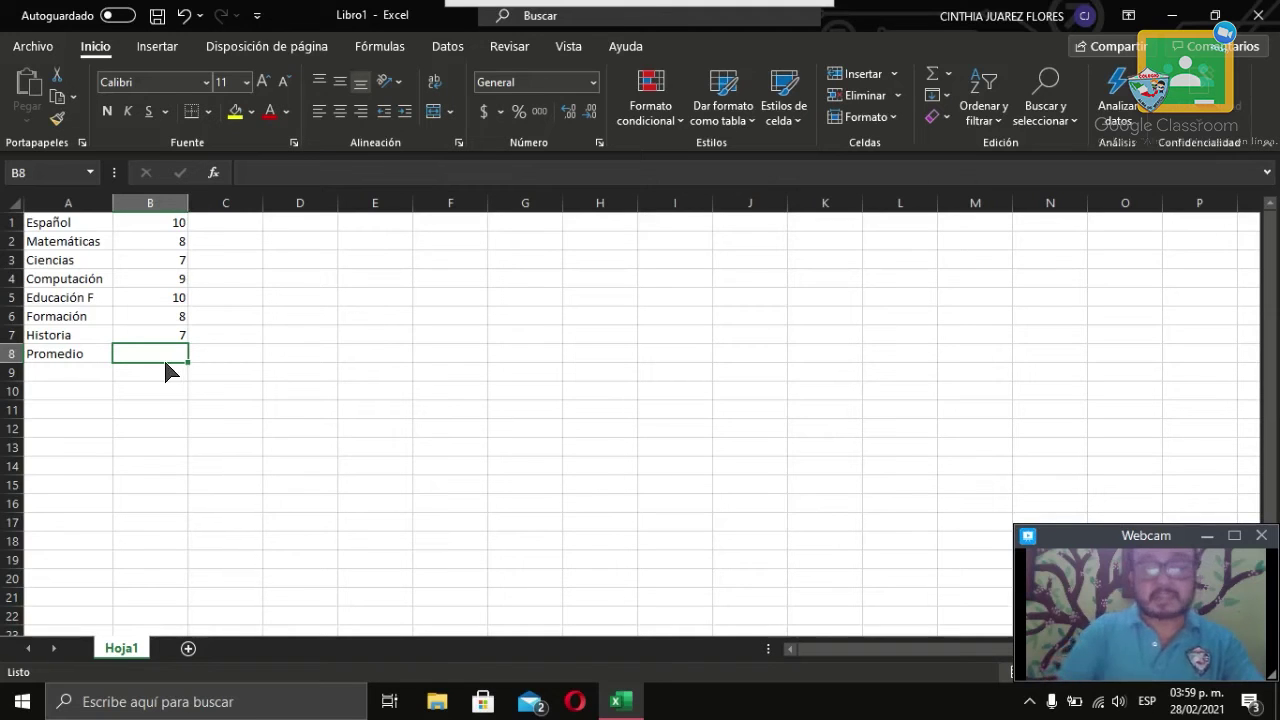
Calculate the average of the grades in B8 with the formula =PROMEDIO(B1:B7).
type("=promedio")
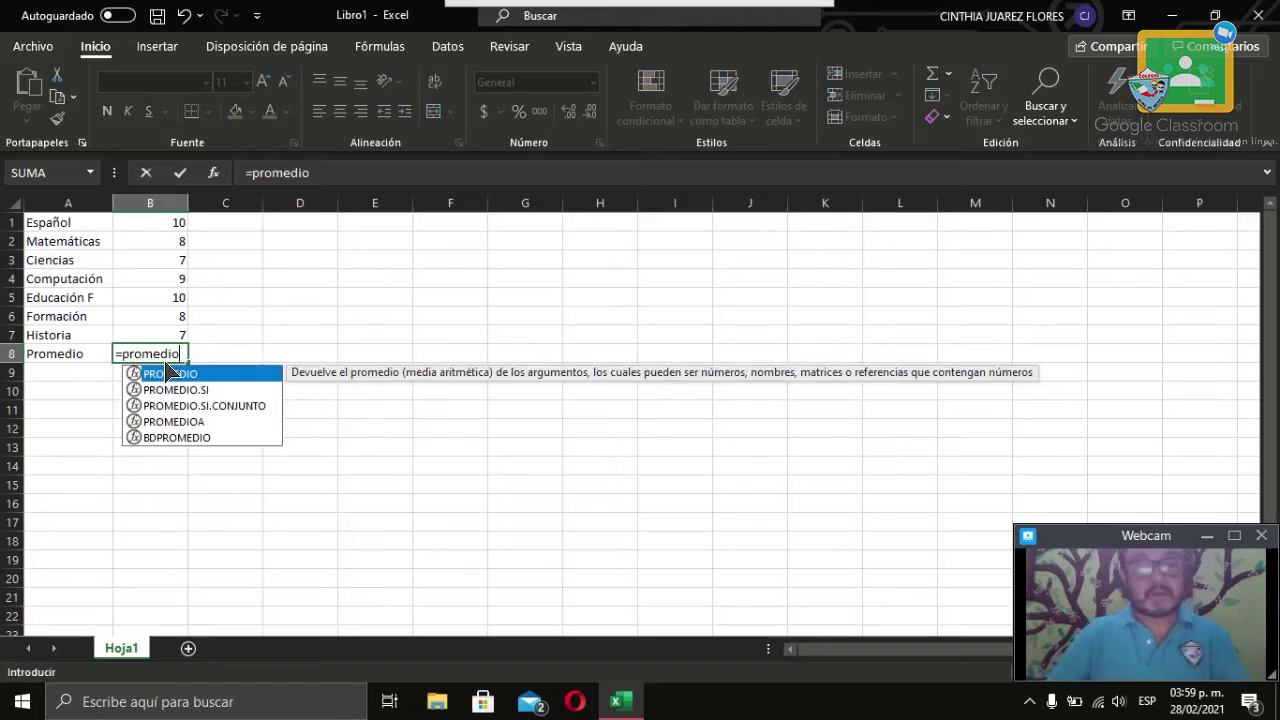
type("(")
left_click_drag(176, 224, 201, 330)
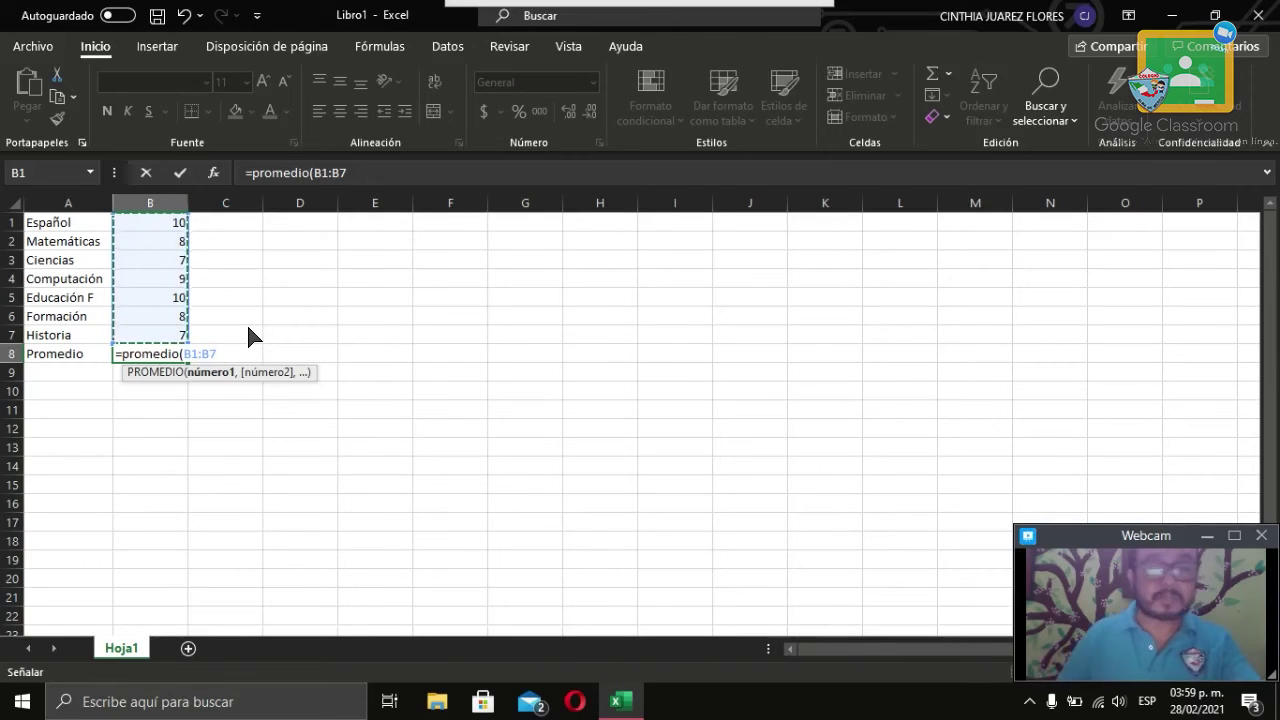
key("Return")
Reduce the average in B8 to one decimal place.
left_click(170, 356)
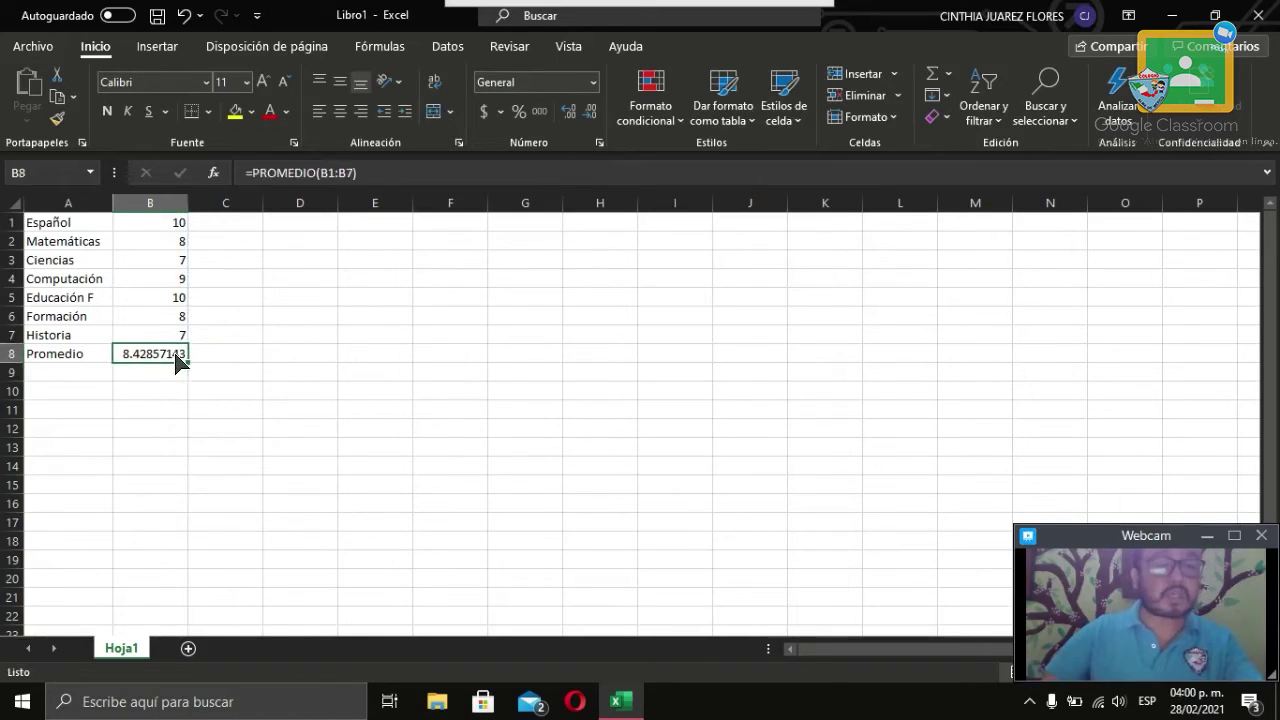
left_click(590, 112)
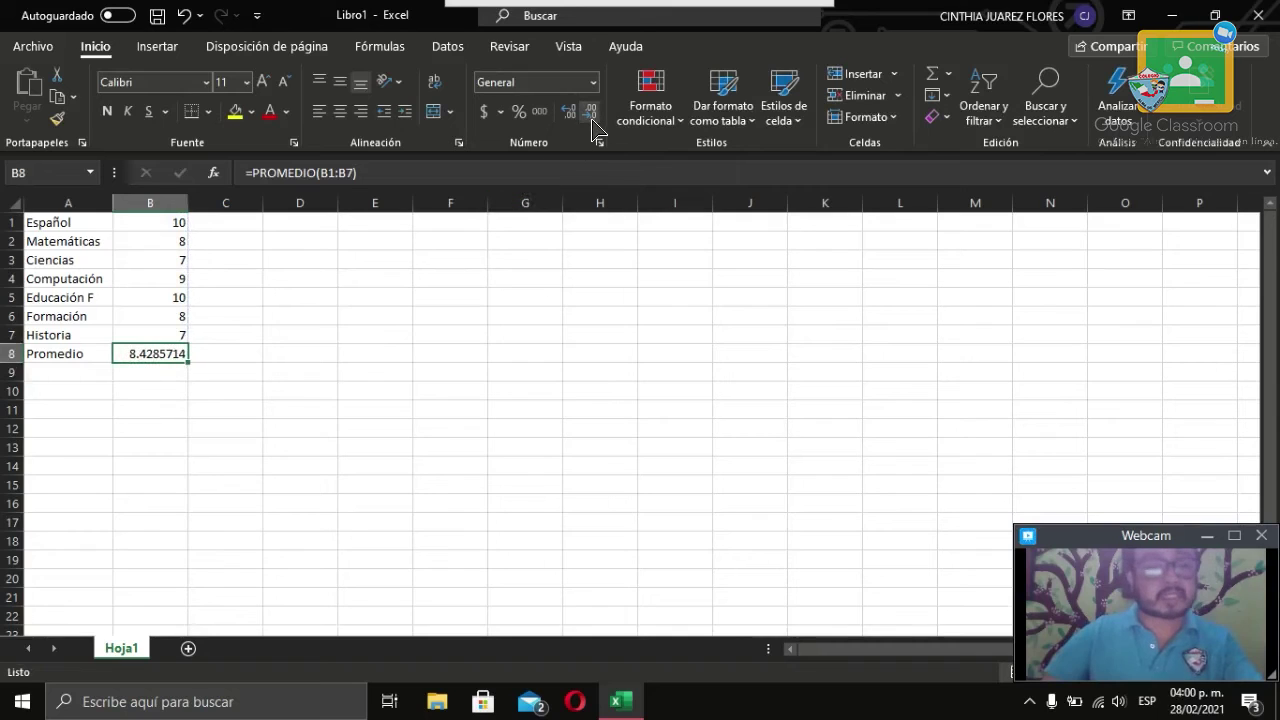
left_click(591, 118)
left_click(591, 118)
left_click(591, 118)
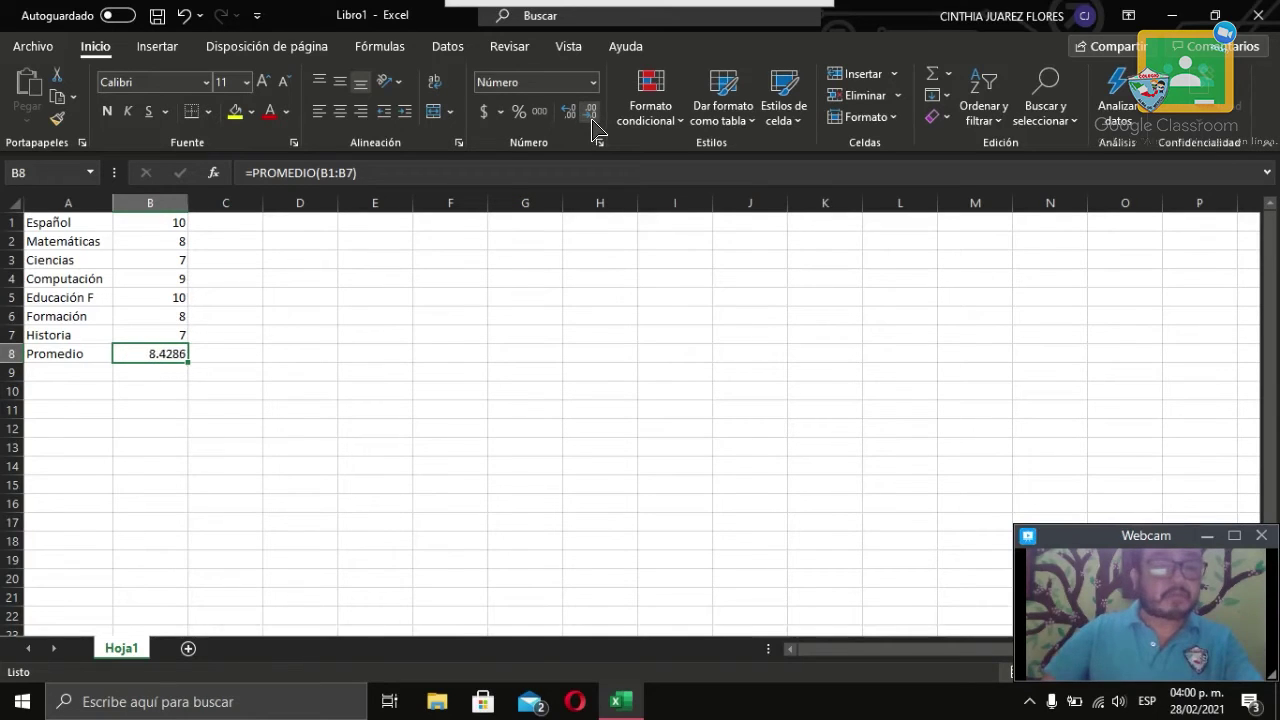
left_click(591, 118)
left_click(591, 118)
left_click(591, 118)
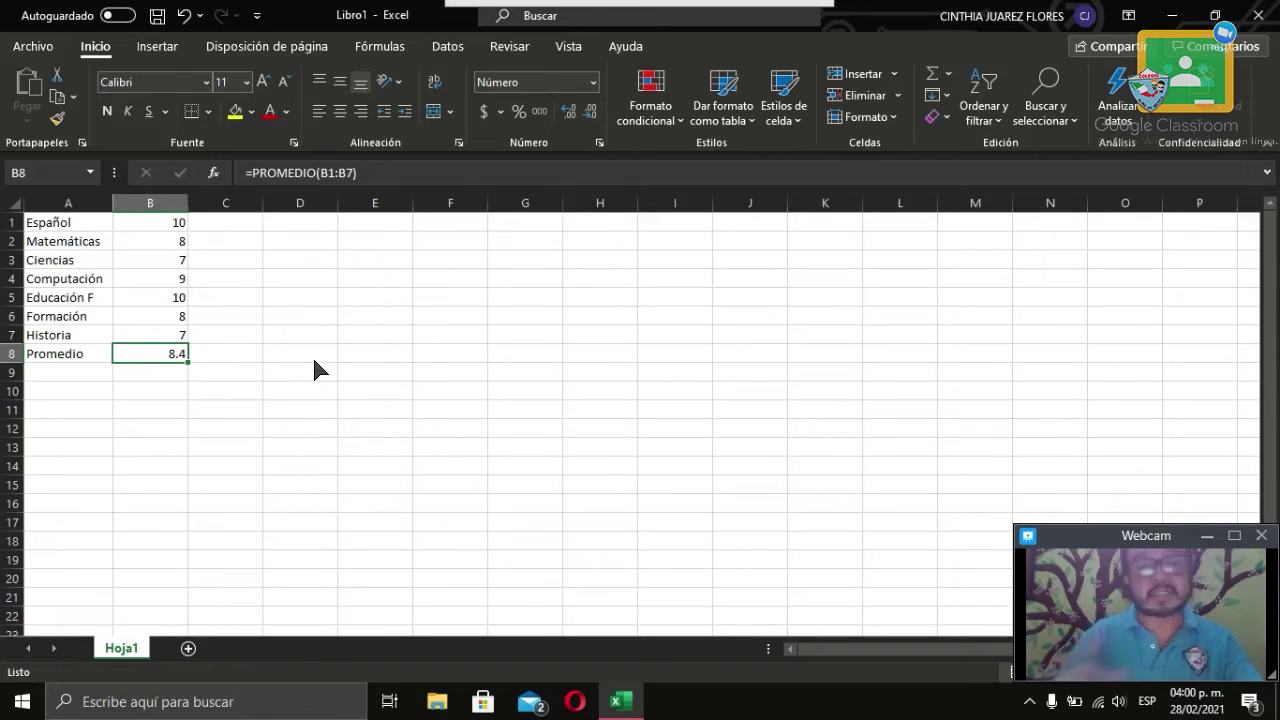
Add one decimal place to the average in B8 and remove it again.
left_click(568, 111)
left_click(591, 118)
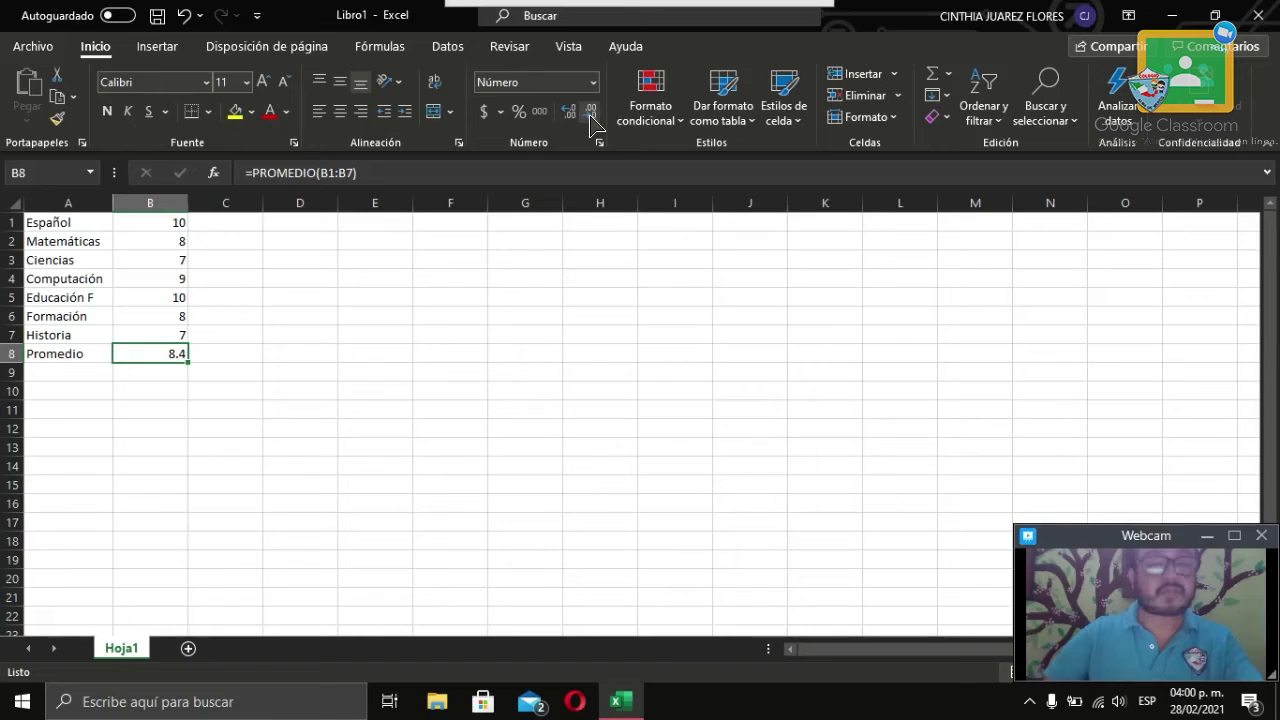
left_click(416, 340)
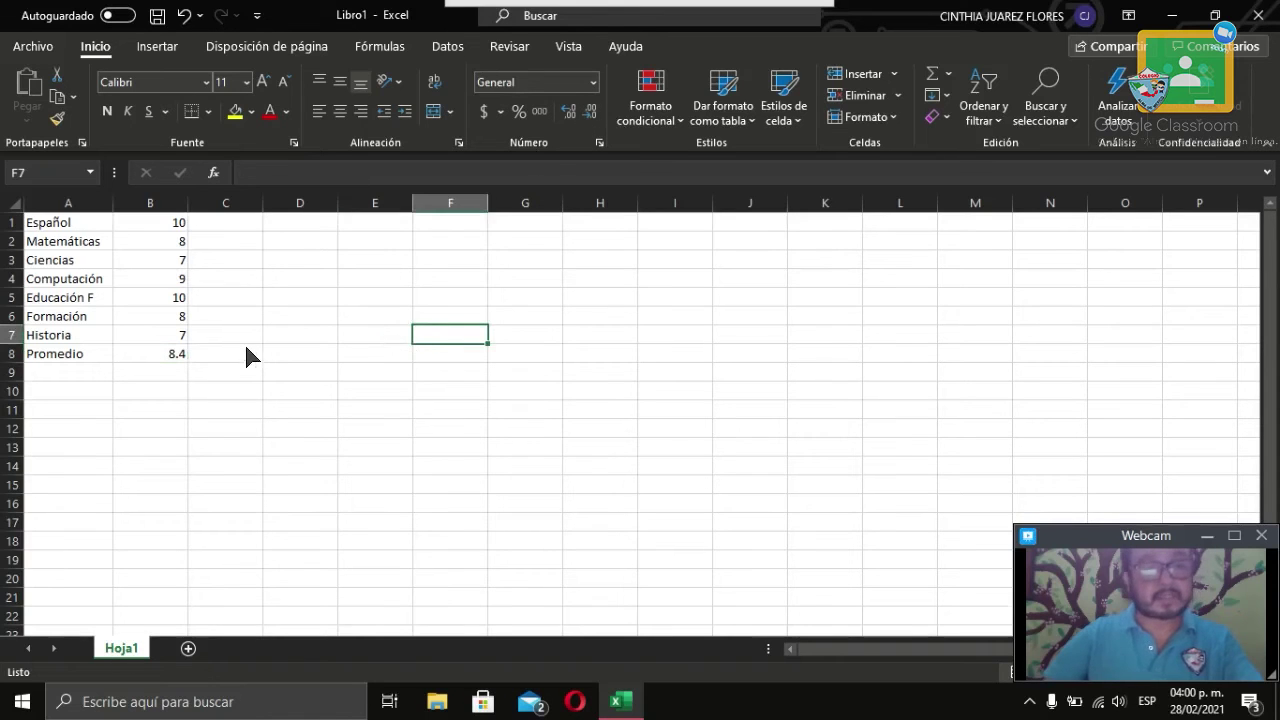
left_click(200, 366)
left_click(178, 357)
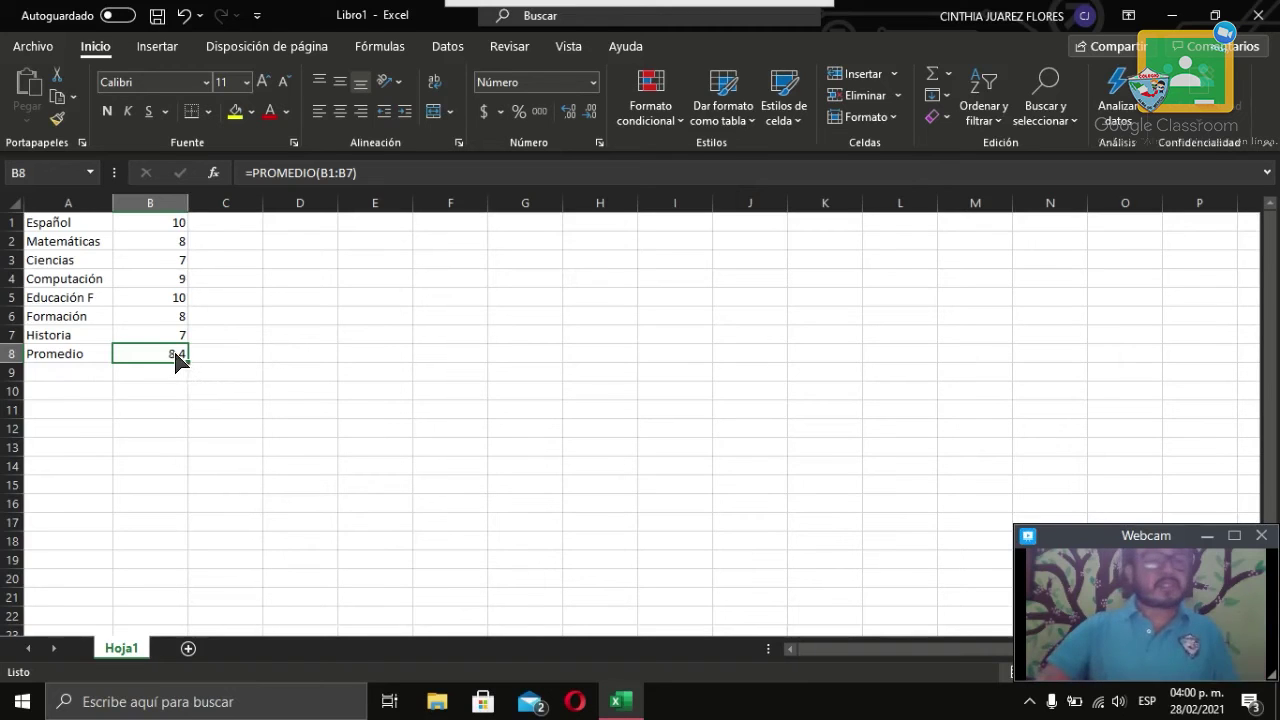
left_click(243, 355)
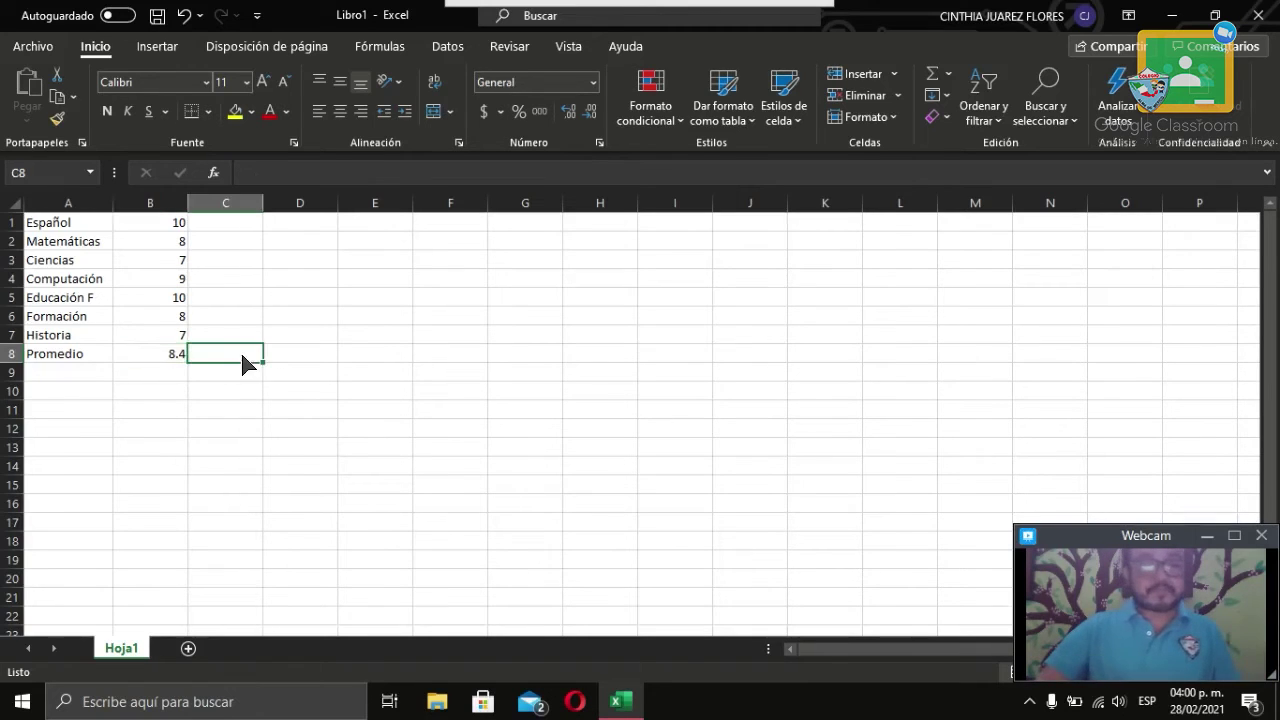
left_click(134, 355)
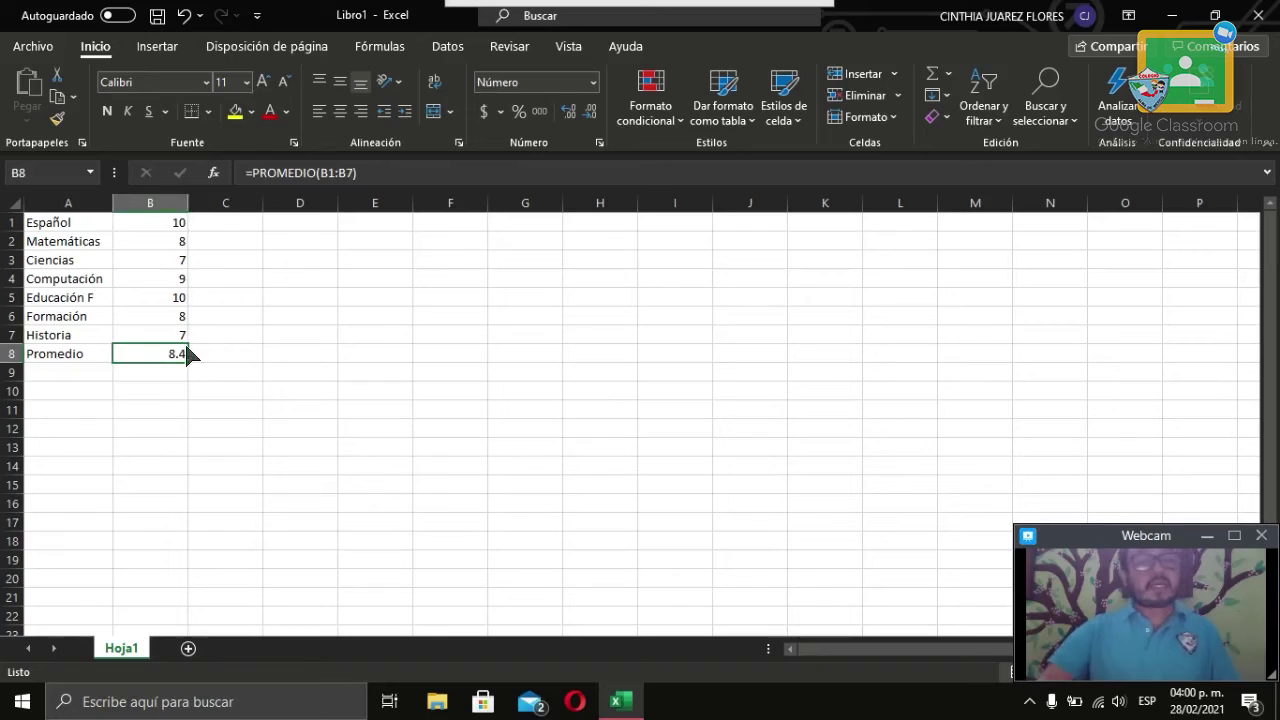
Sum the grades in cell C8 with the formula =SUMA(B1:B7).
left_click(237, 358)
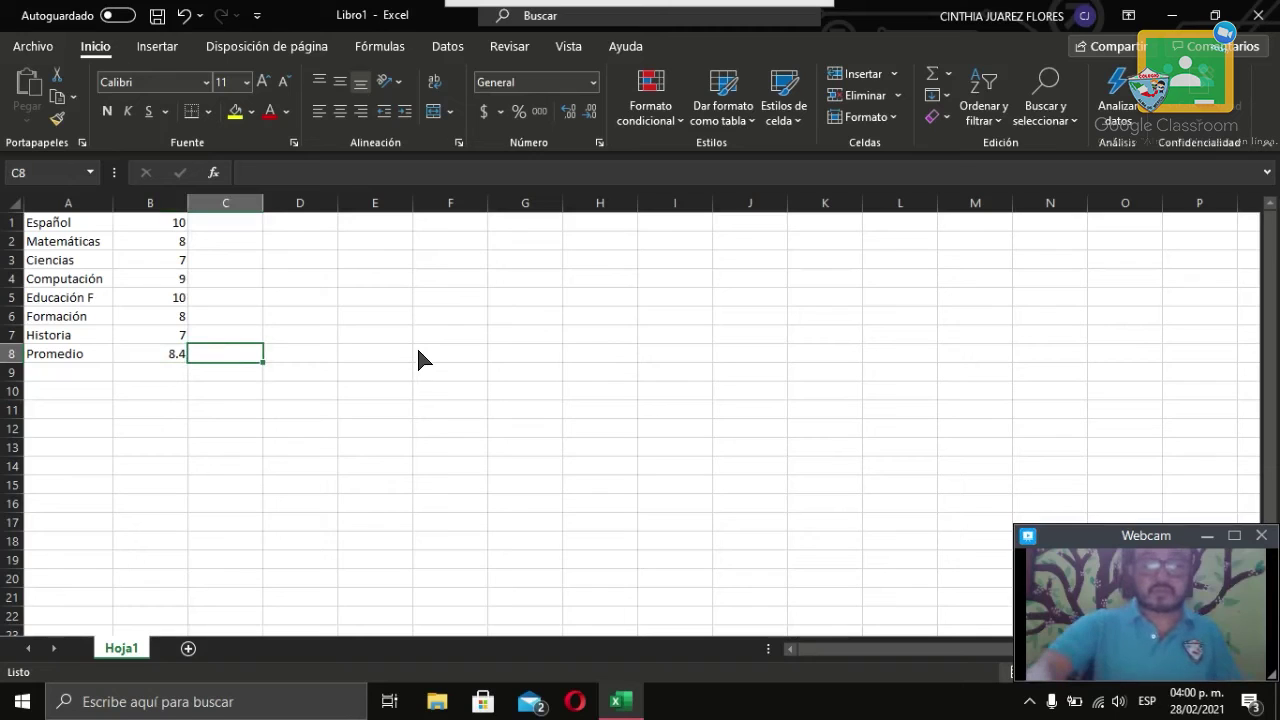
type("=")
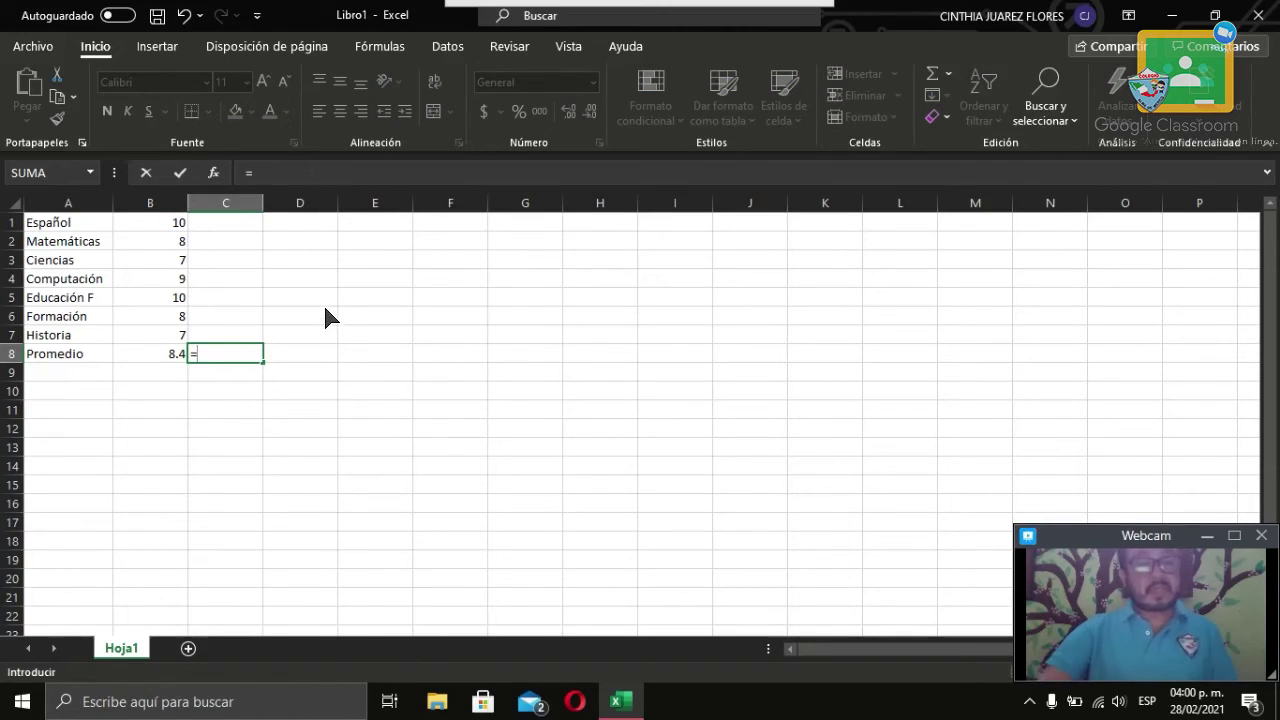
type("suma")
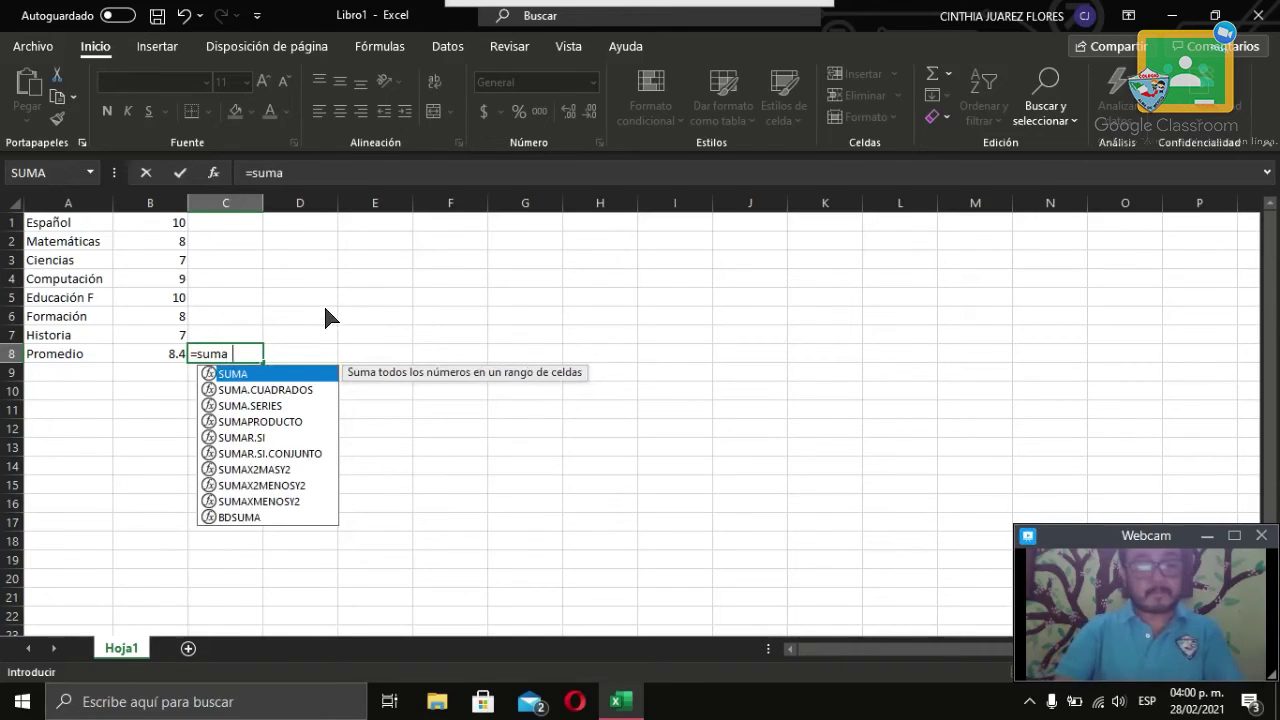
type("(")
left_click_drag(181, 223, 177, 334)
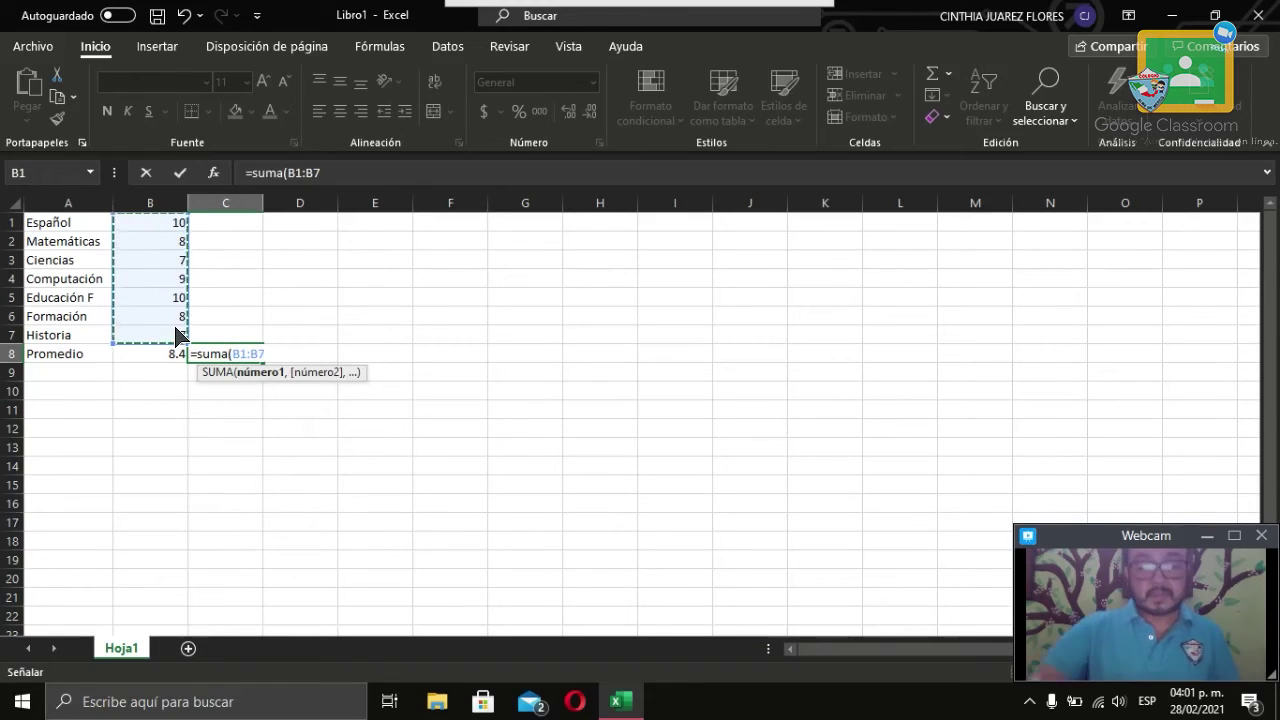
type(")")
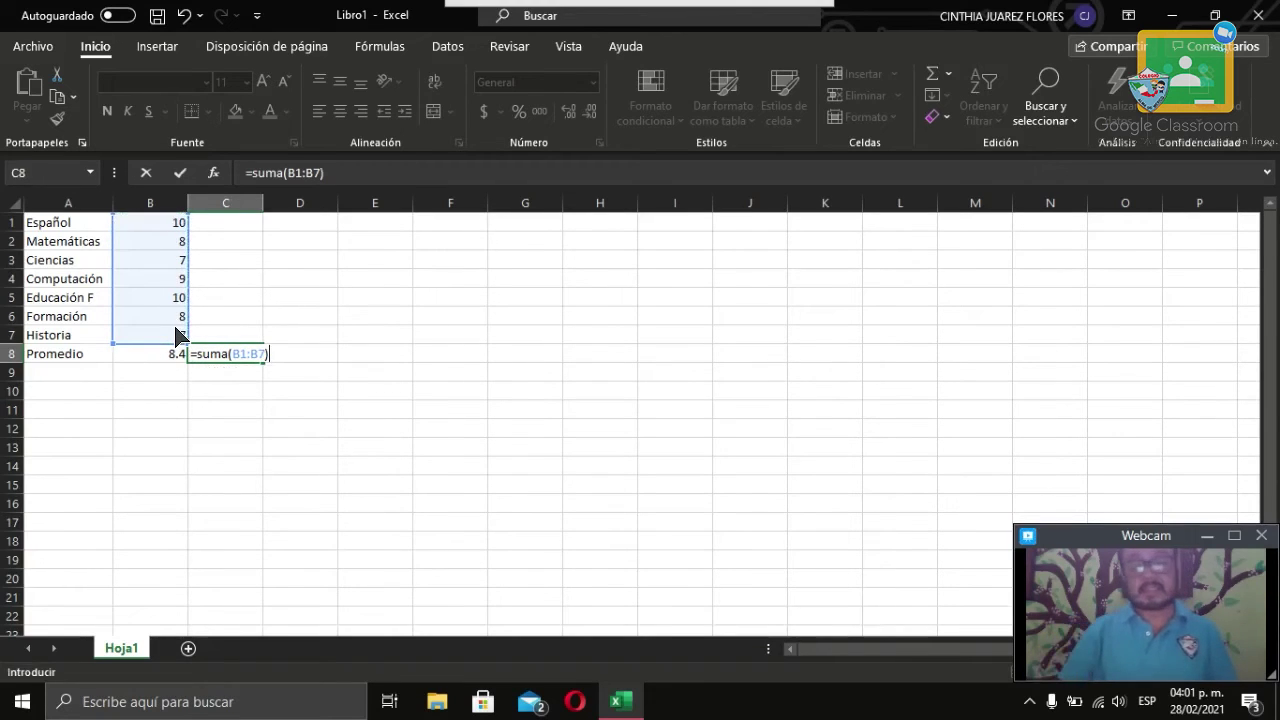
key("Return")
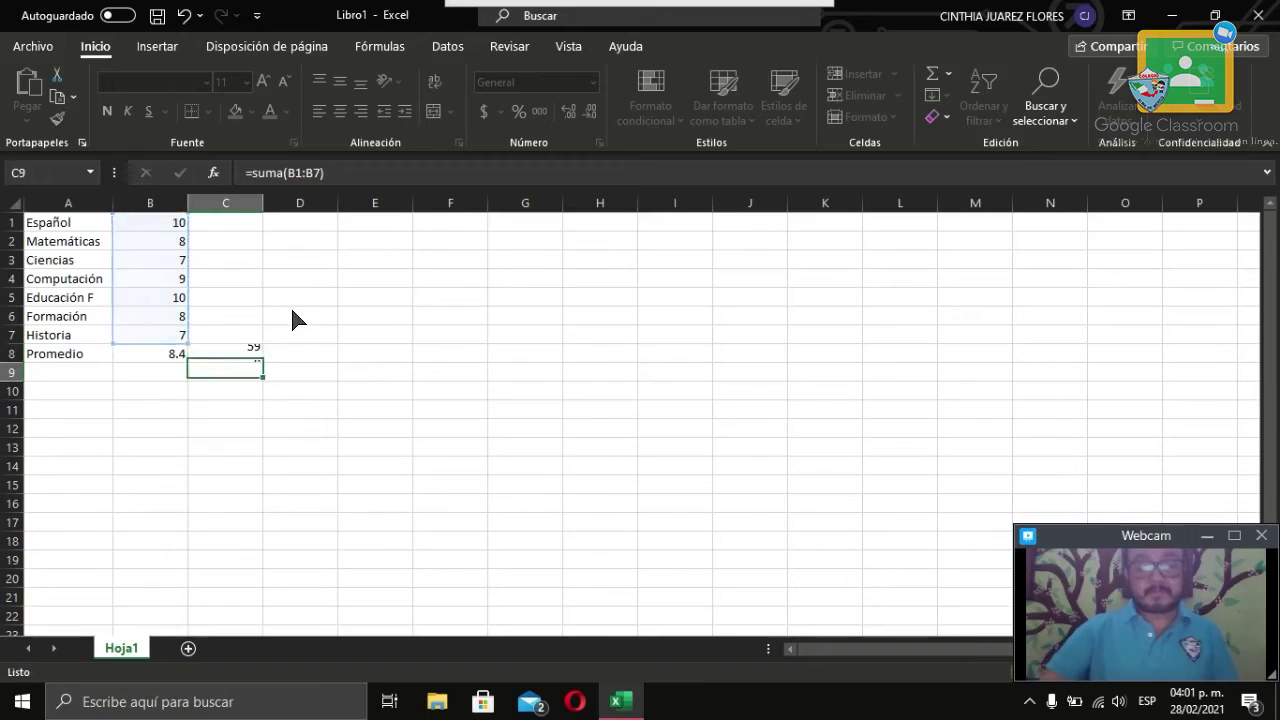
Extend the C8 formula to =(SUMA(B1:B7))/7 so it divides the sum by the seven subjects.
left_click(258, 354)
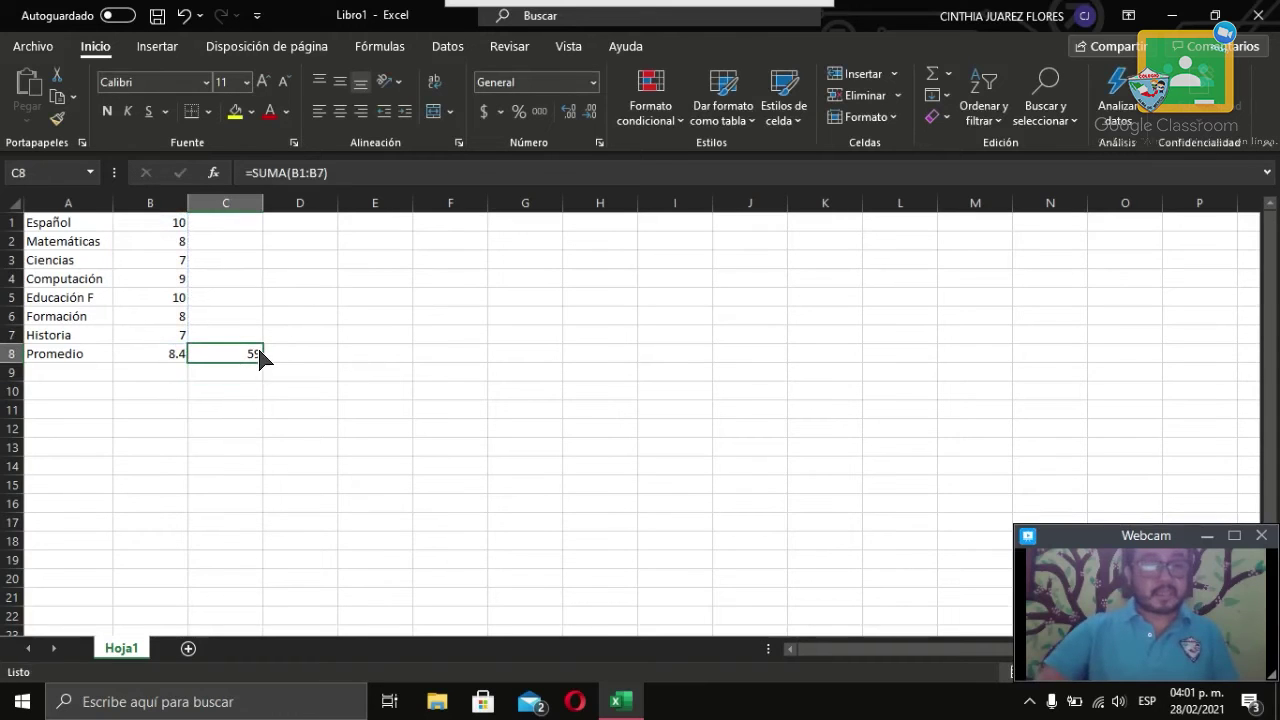
left_click(358, 176)
key("Home")
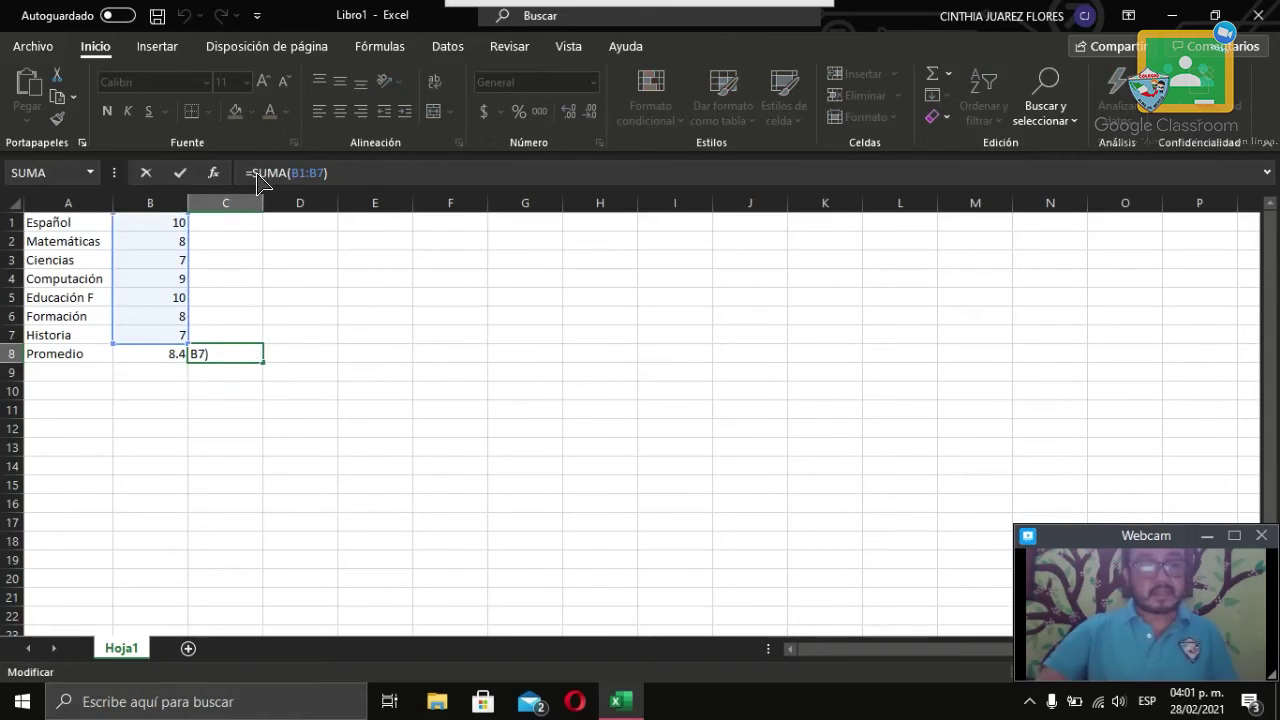
type("(")
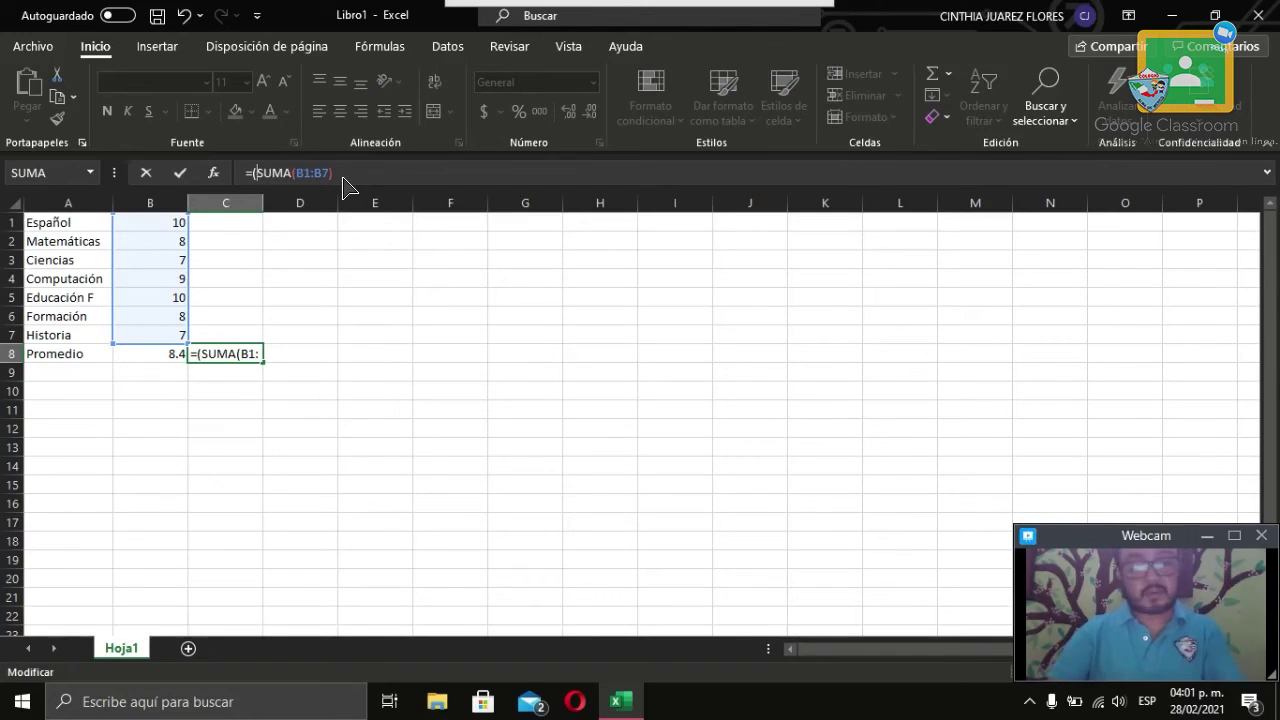
key("End")
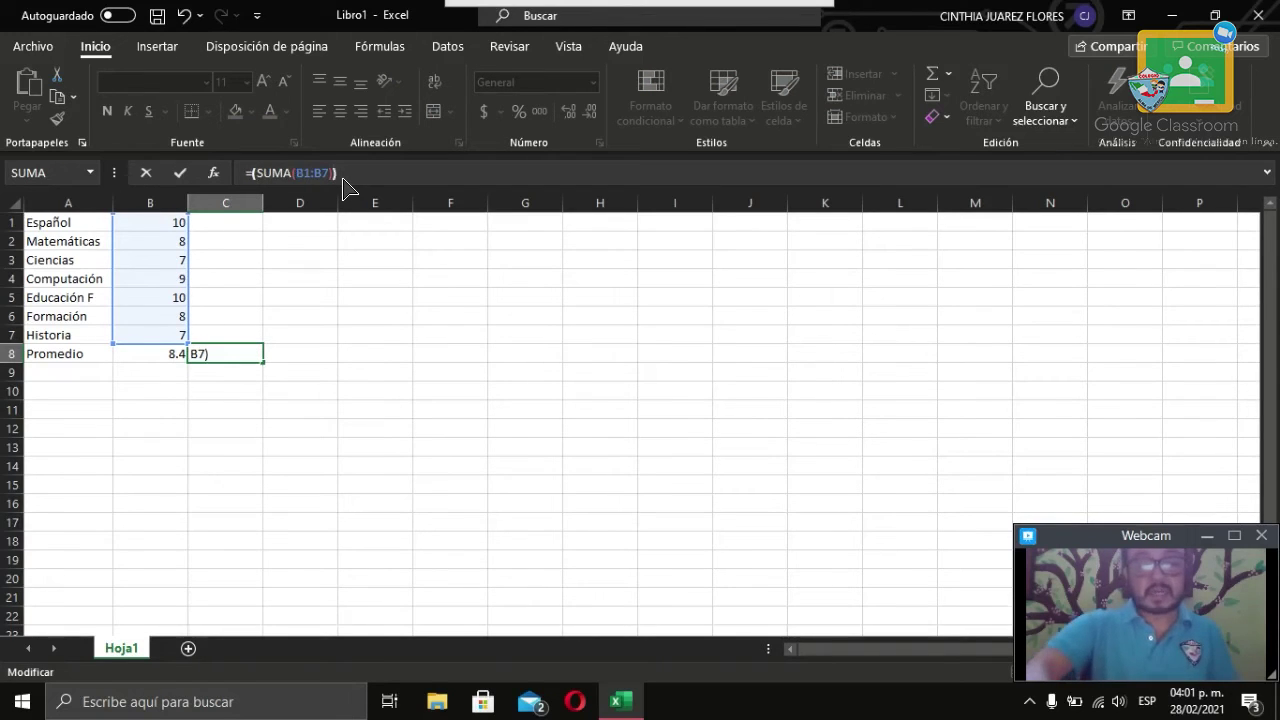
type(")/")
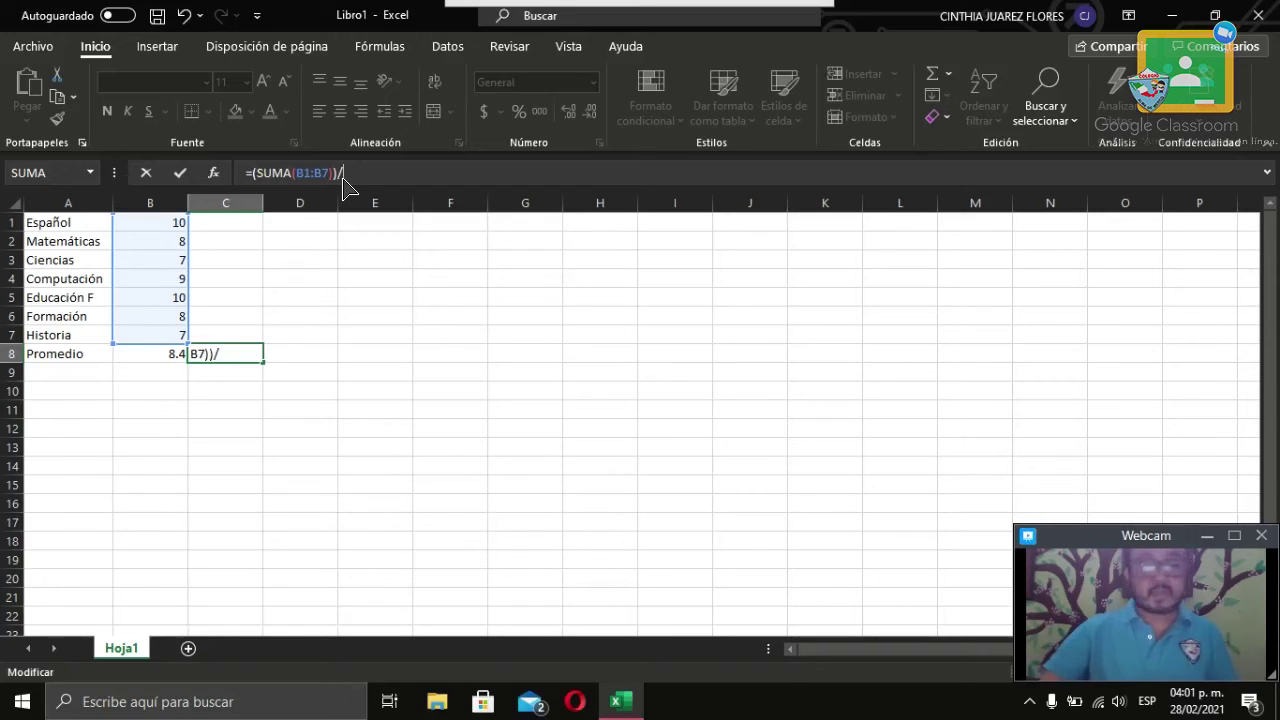
type("7")
key("Return")
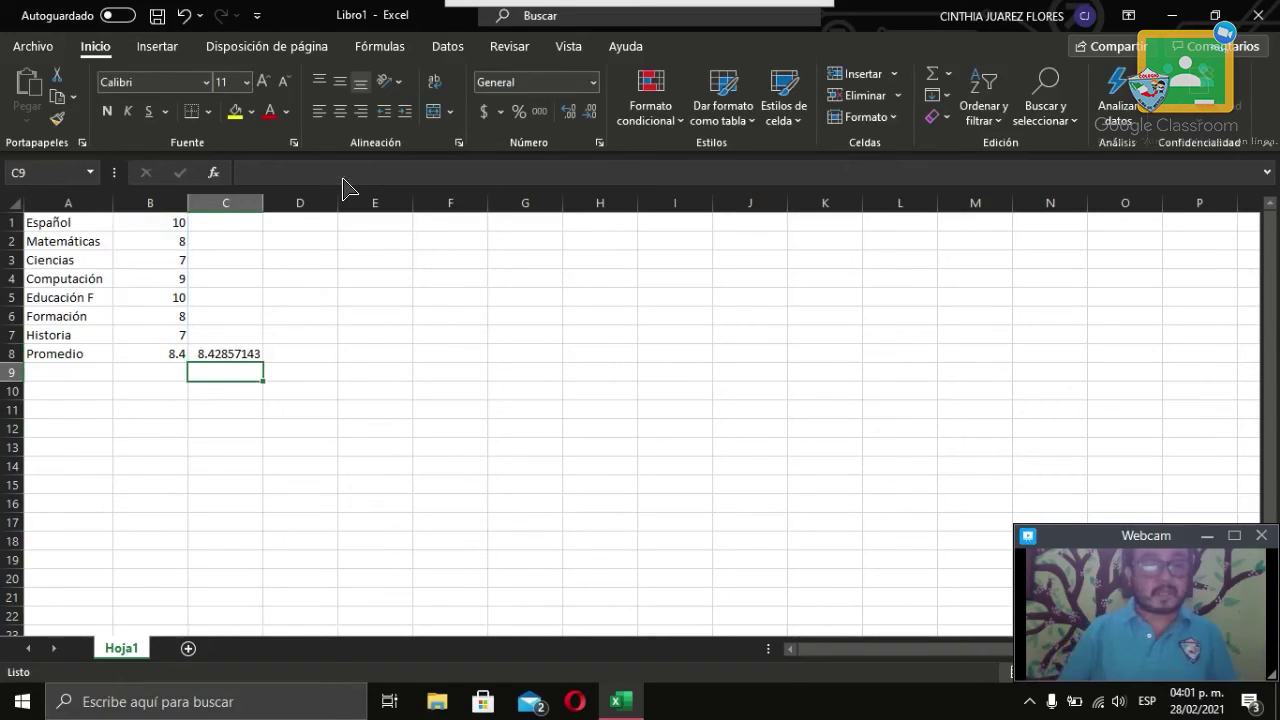
Compare the SUMA-based formula in C8 with the PROMEDIO formula in B8.
key("Up")
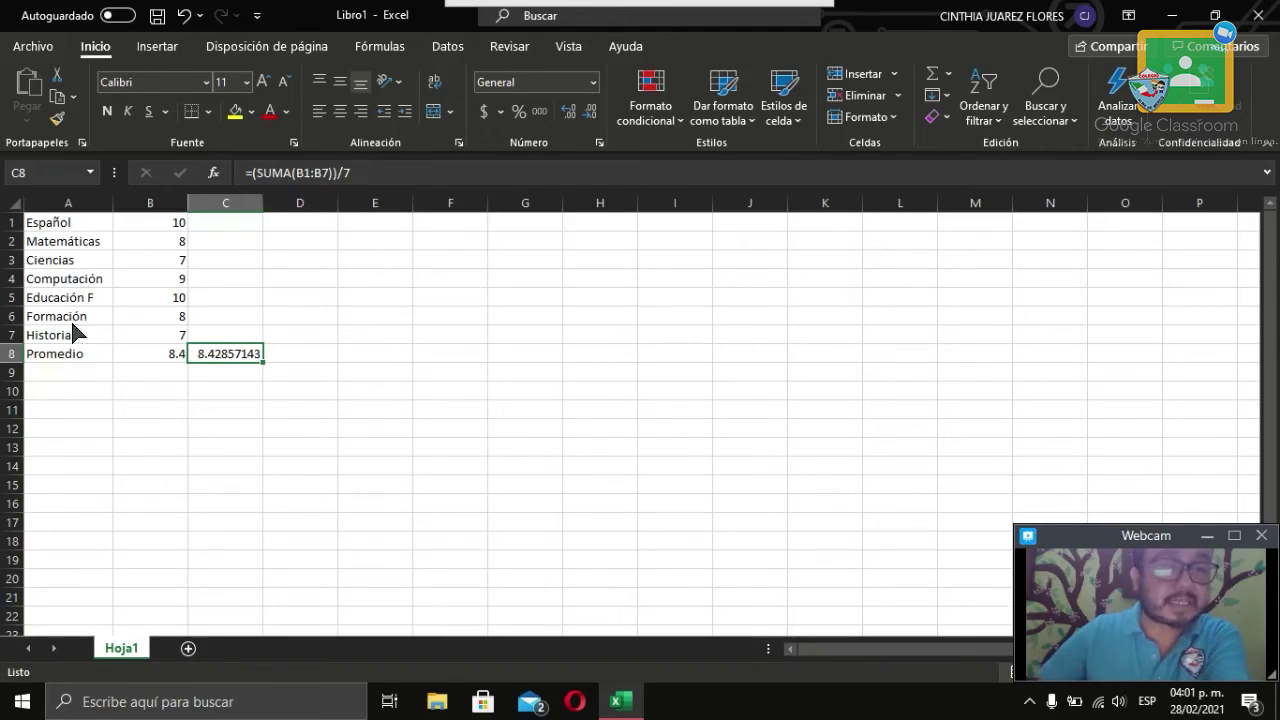
left_click(308, 175)
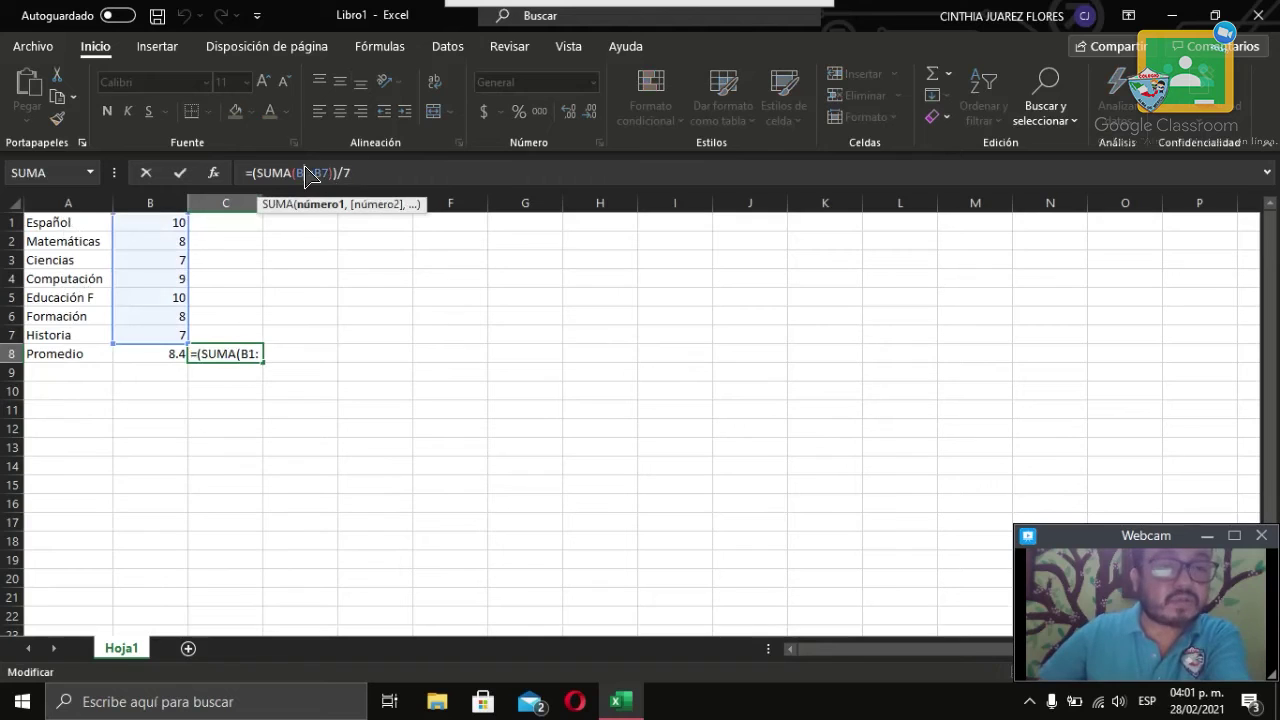
left_click(372, 316)
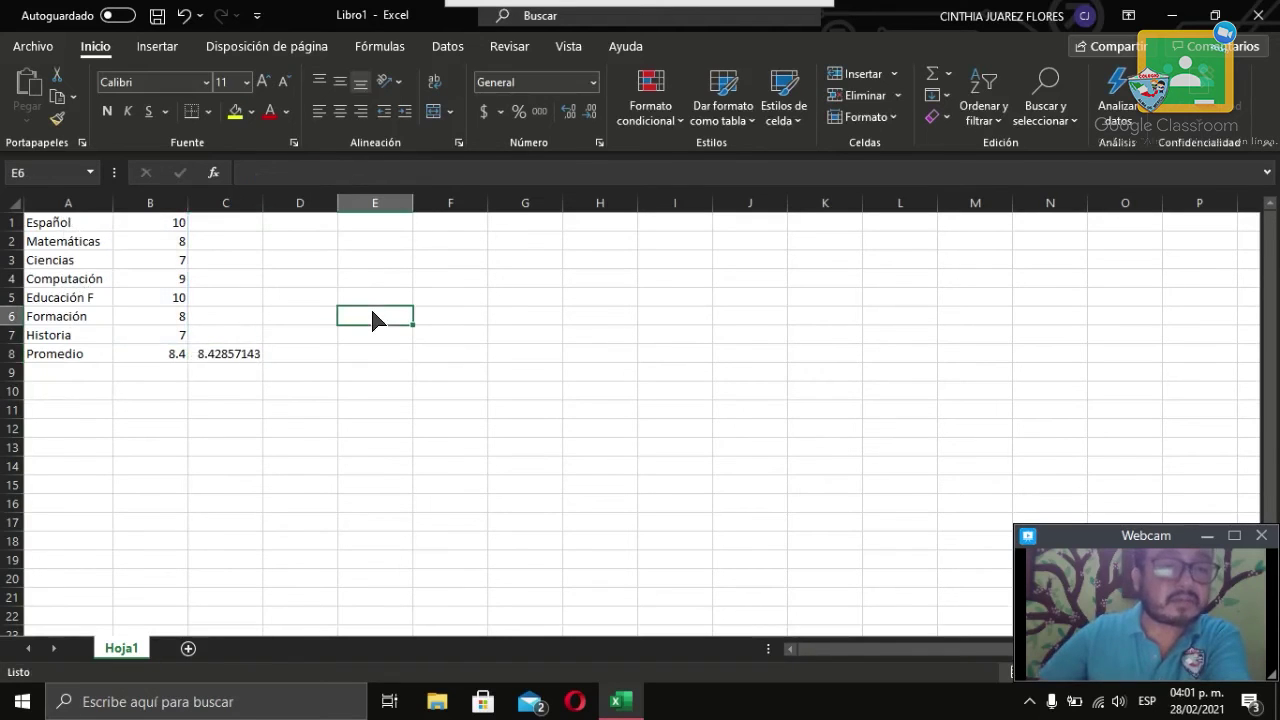
left_click(255, 356)
left_click(162, 356)
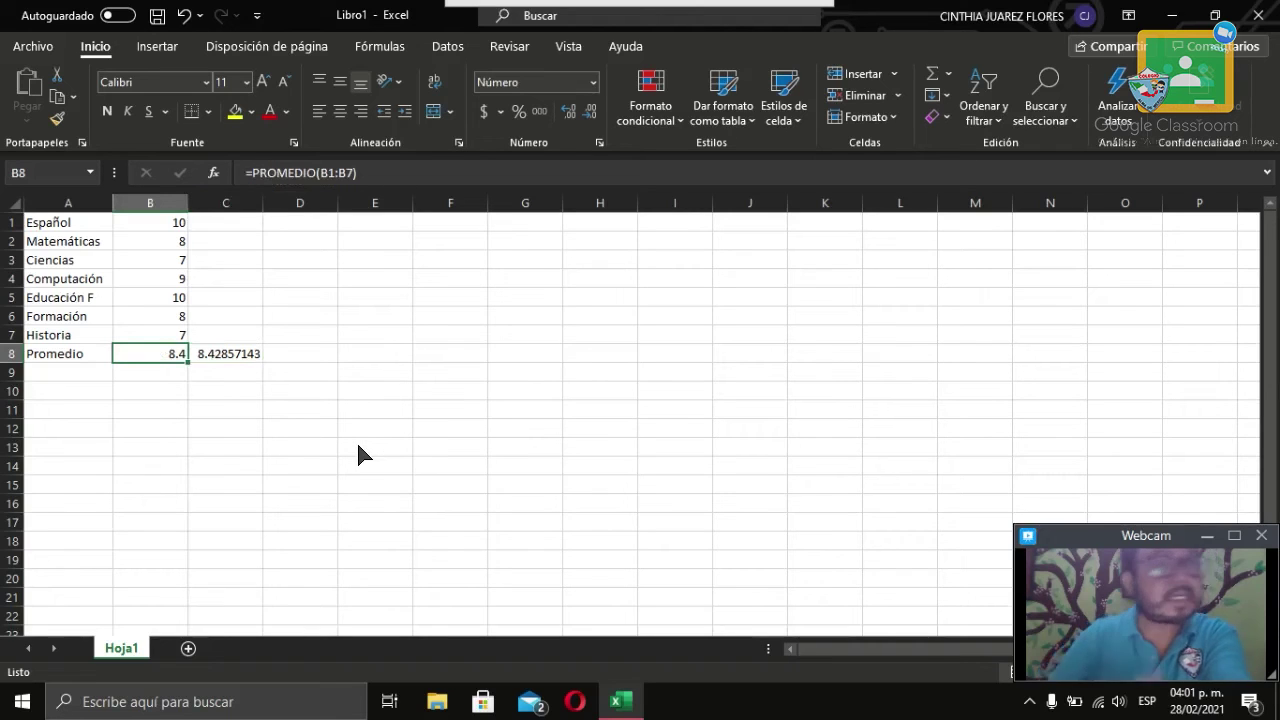
left_click(259, 354)
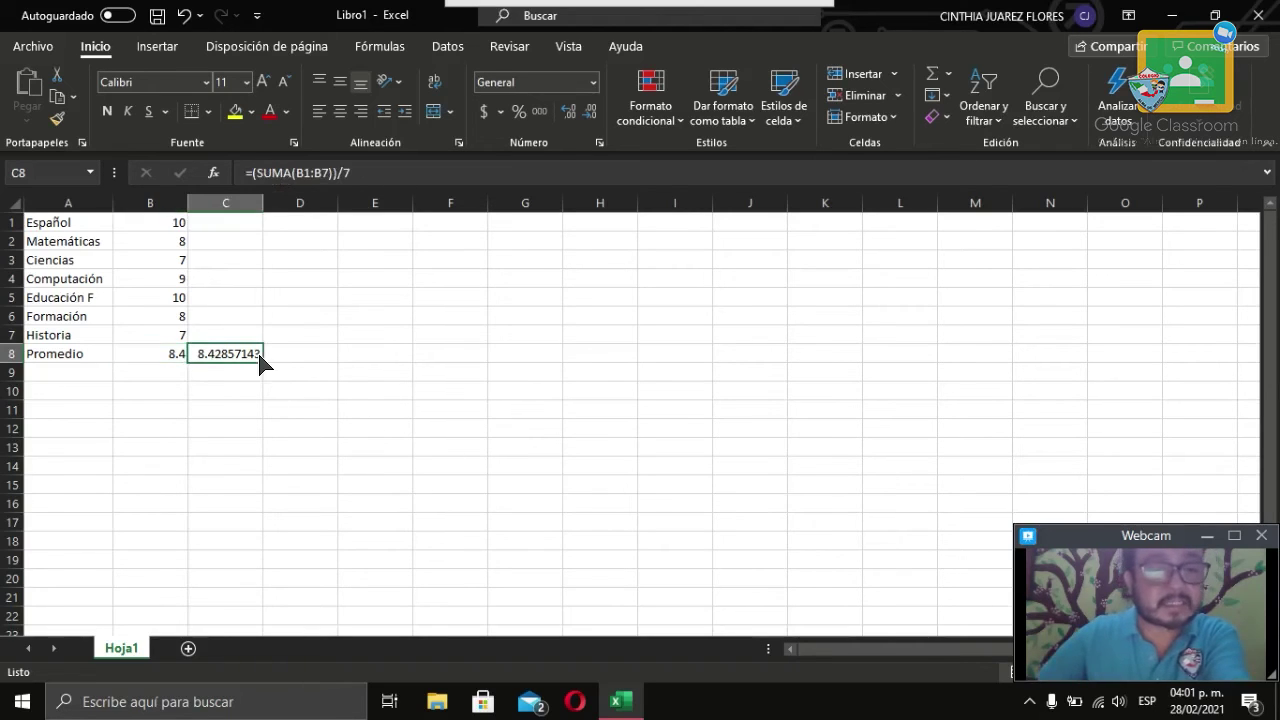
Build the cell-by-cell addition =B1+B2+B3+B4+B5+B6+B7 in cell D8.
left_click(304, 218)
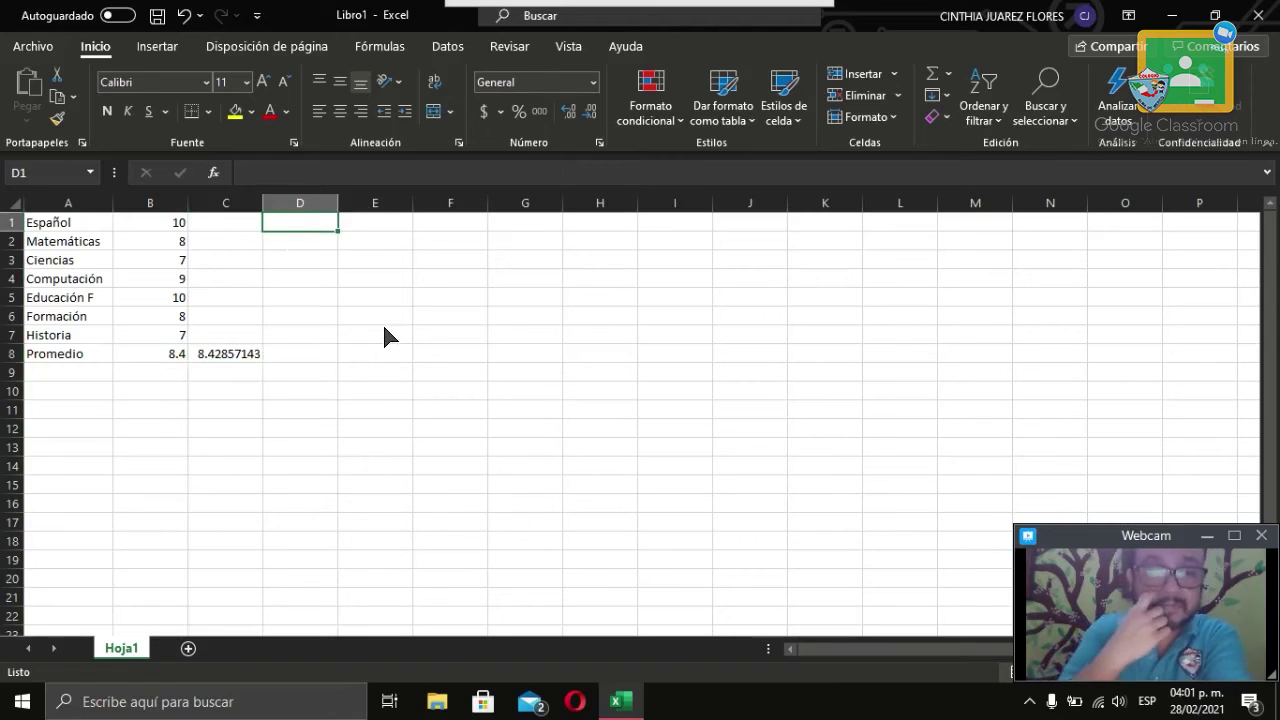
key("Down")
key("Down")
key("Down")
key("Down")
key("Down")
key("Down")
key("Down")
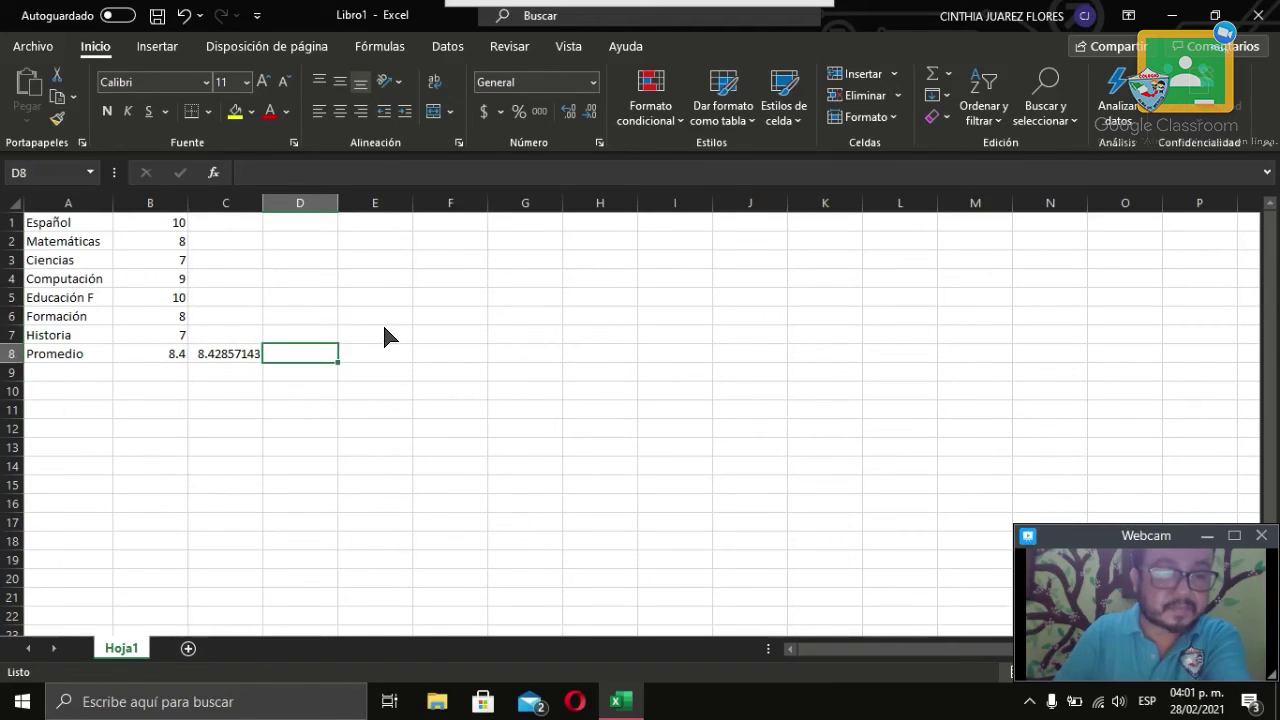
type("=")
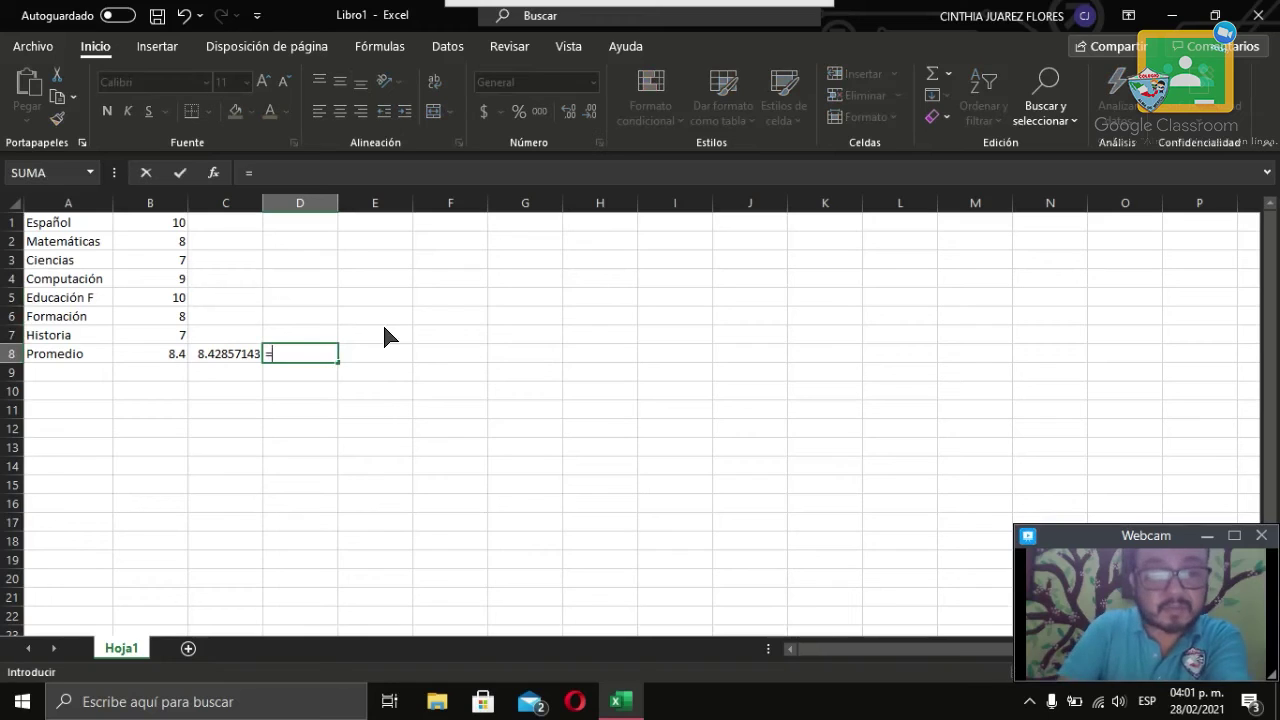
left_click(181, 229)
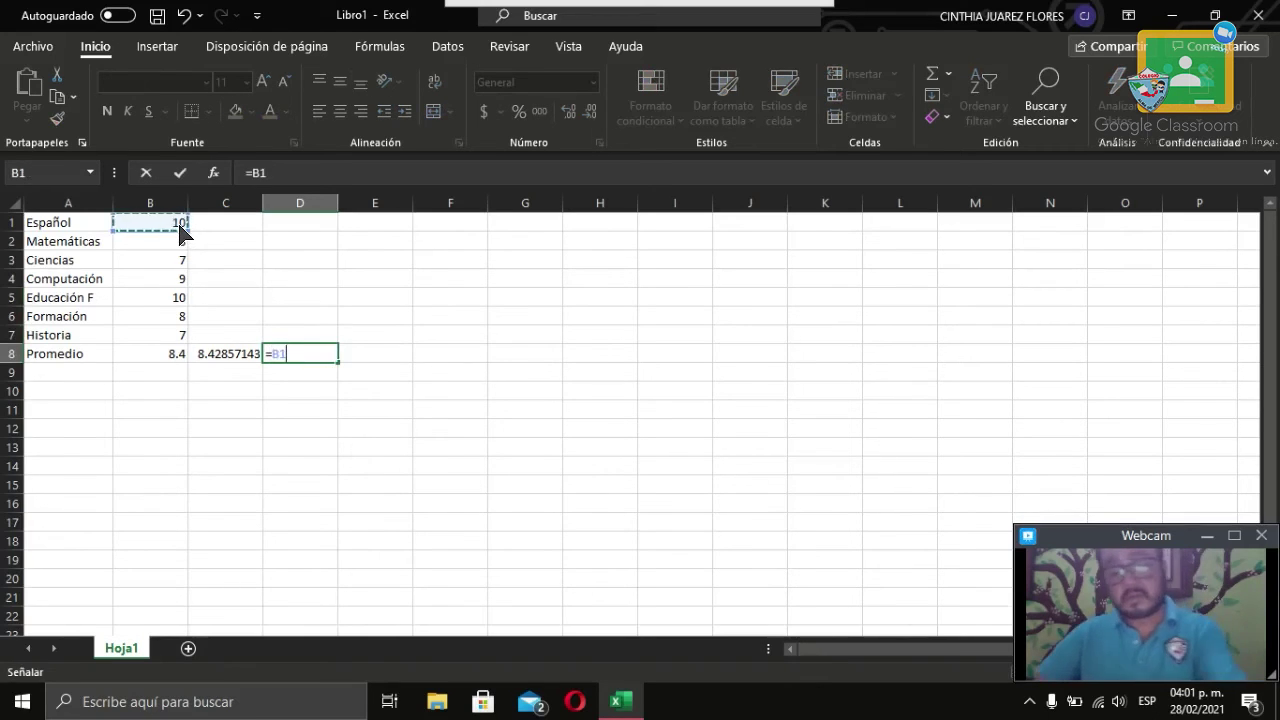
type("+")
left_click(176, 246)
type("+")
left_click(171, 262)
type("+")
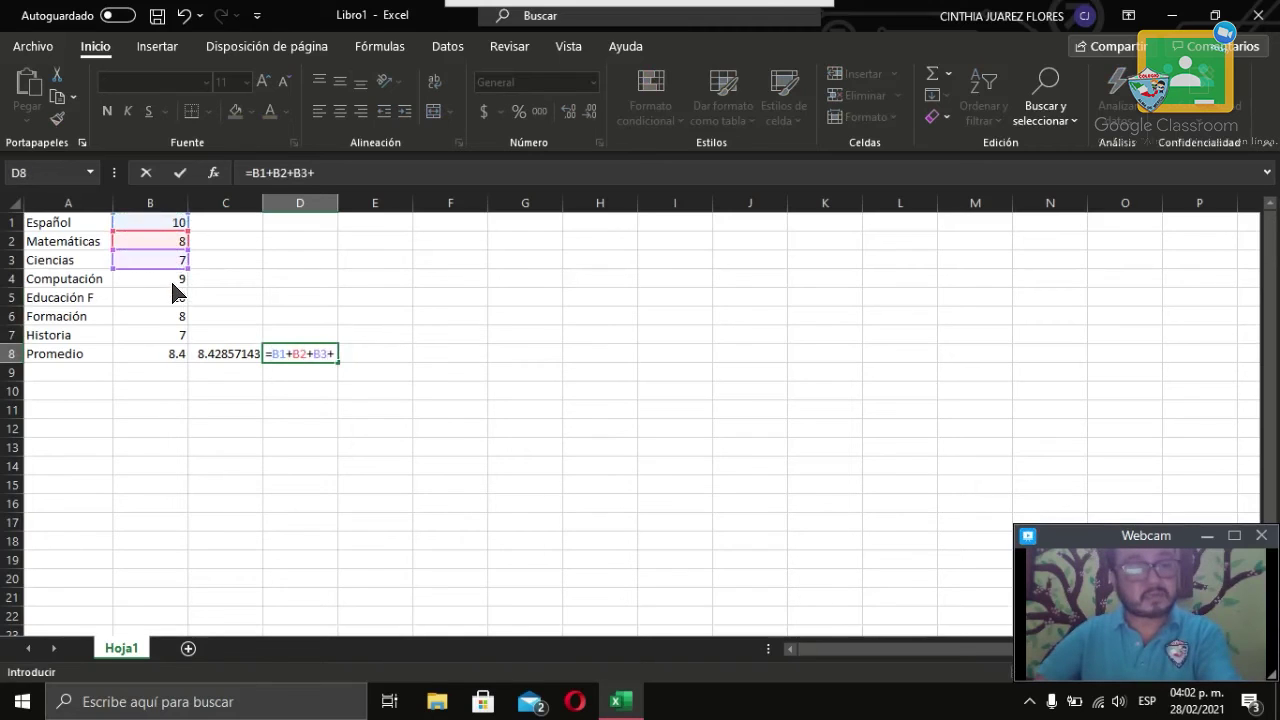
left_click(174, 281)
type("+")
left_click(174, 299)
type("+")
left_click(175, 316)
type("+")
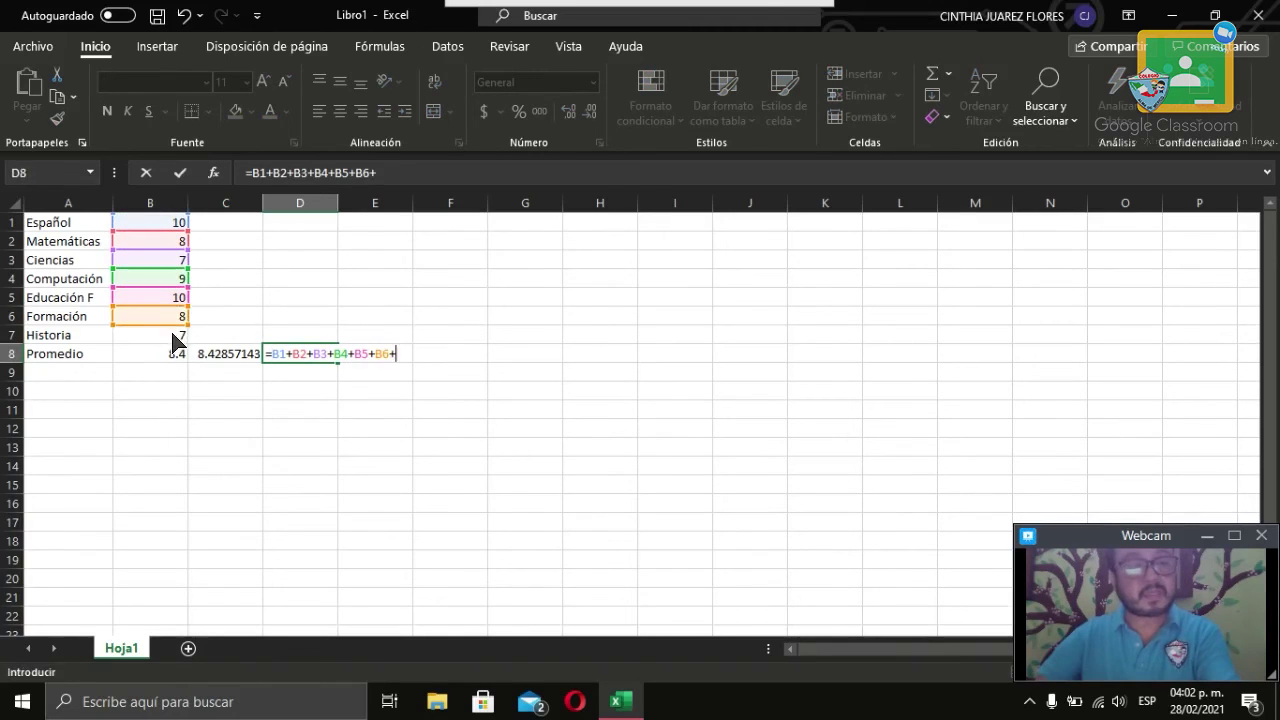
left_click(175, 337)
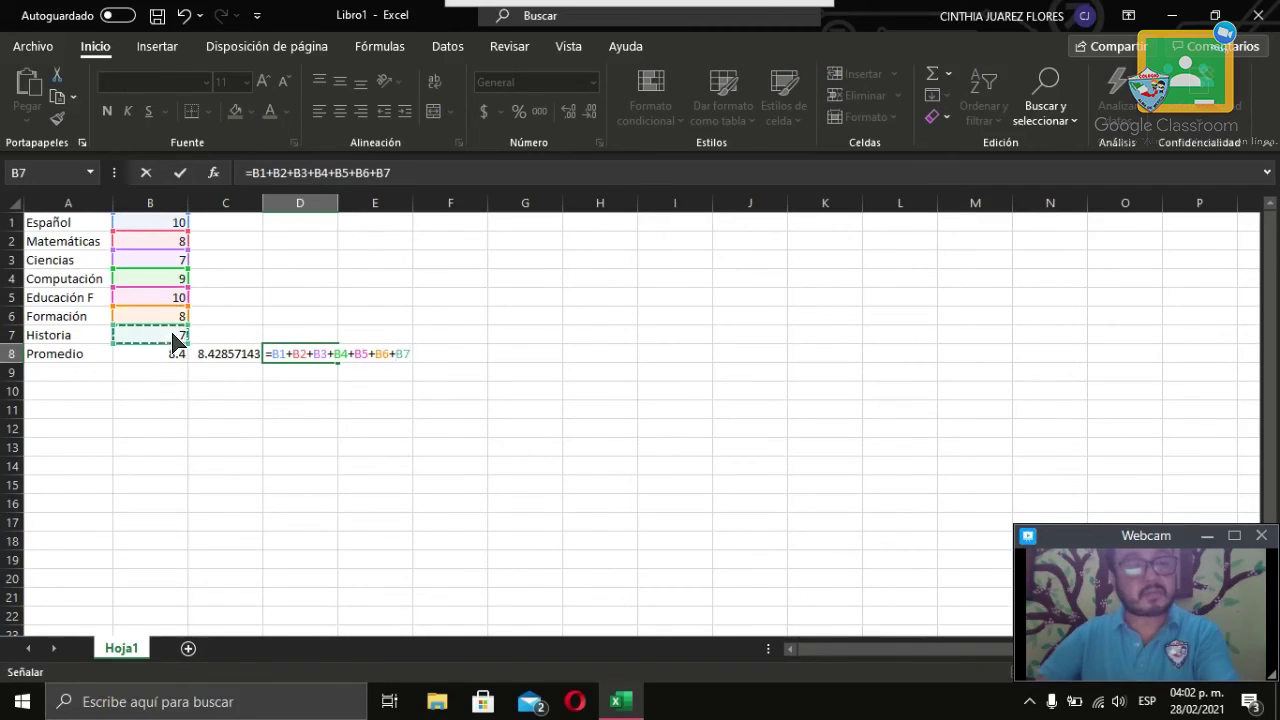
Enclose the addition in D8 in parentheses and divide it by 7, completing =(B1+B2+B3+B4+B5+B6+B7)/7.
left_click(250, 173)
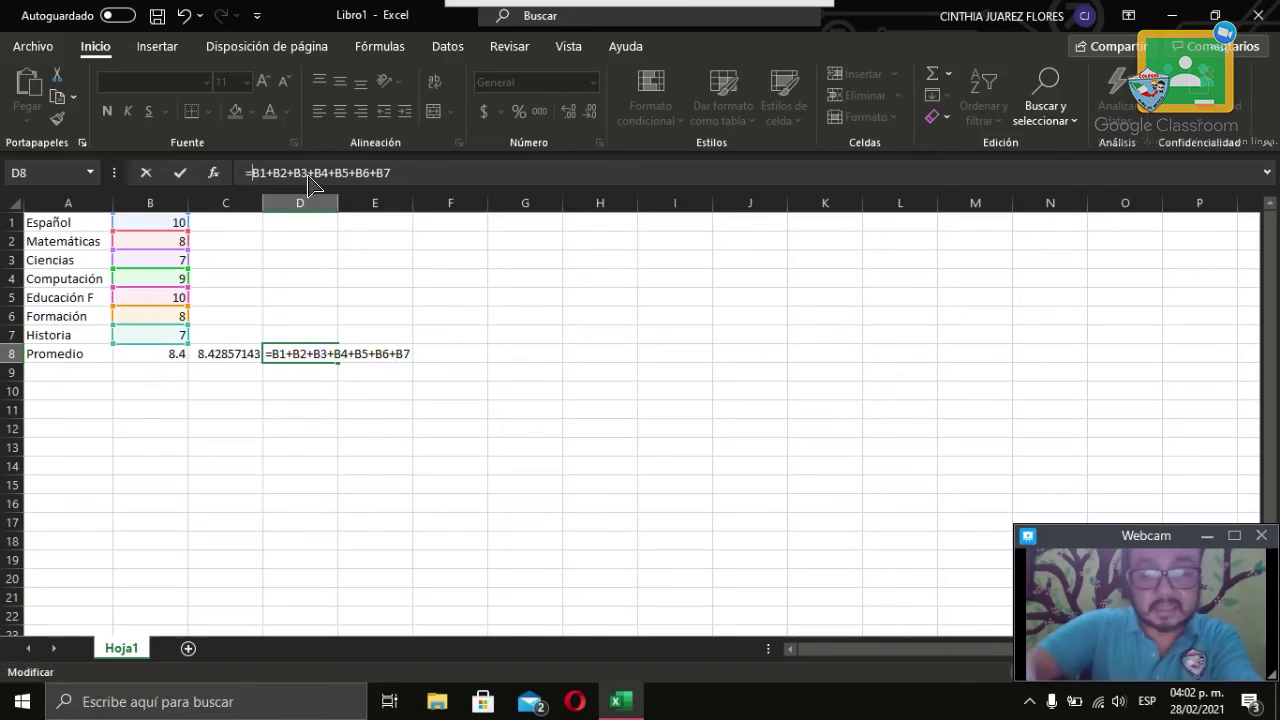
type("(")
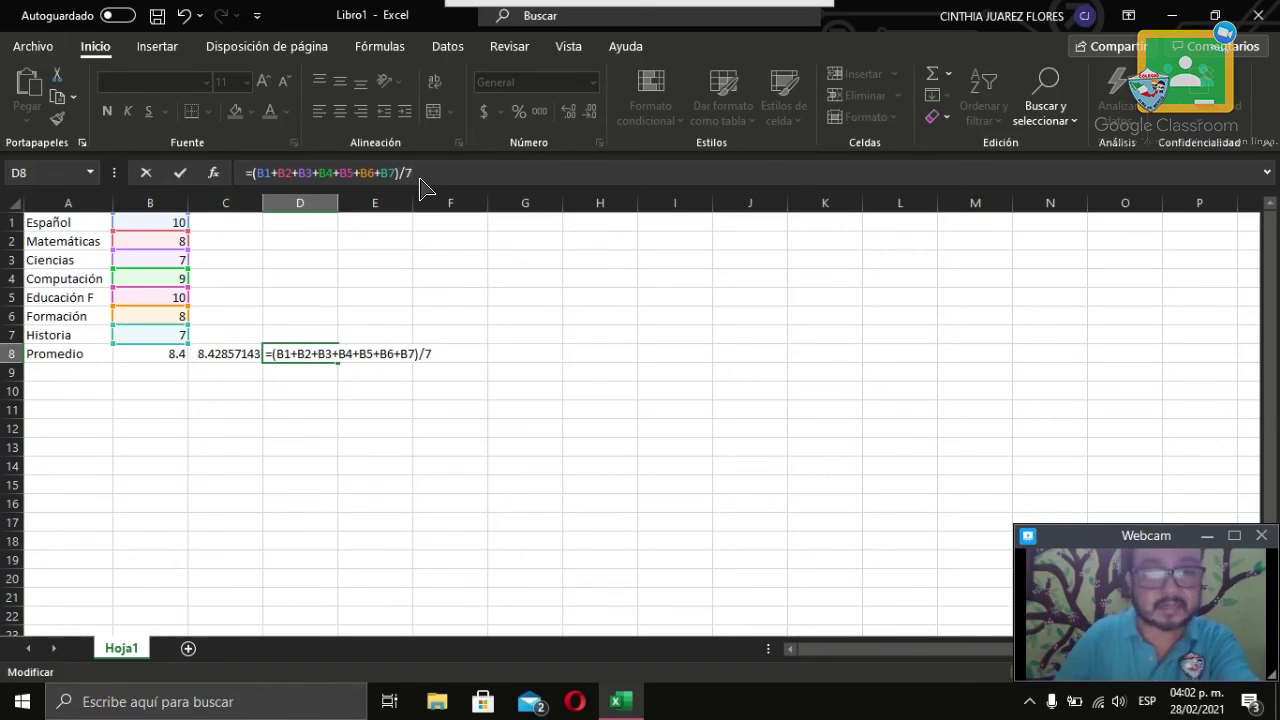
key("Return")
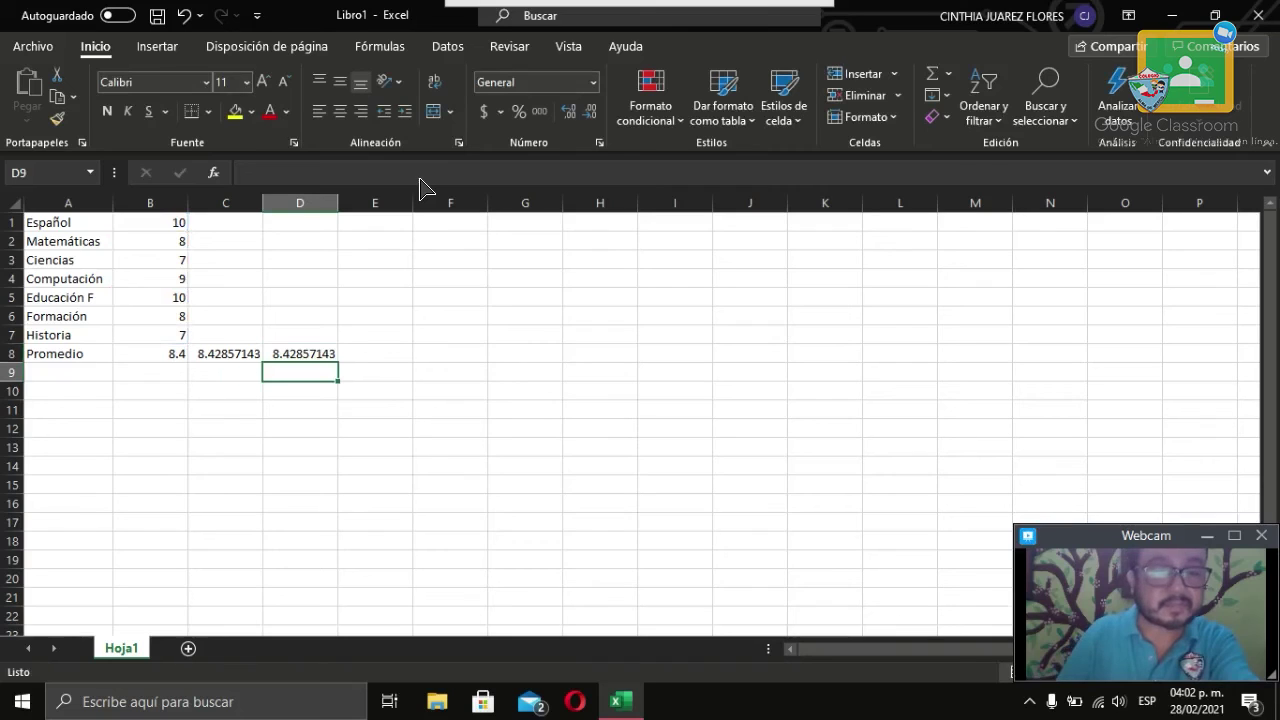
Review the three average formulas in D8, C8 and B8.
left_click(294, 356)
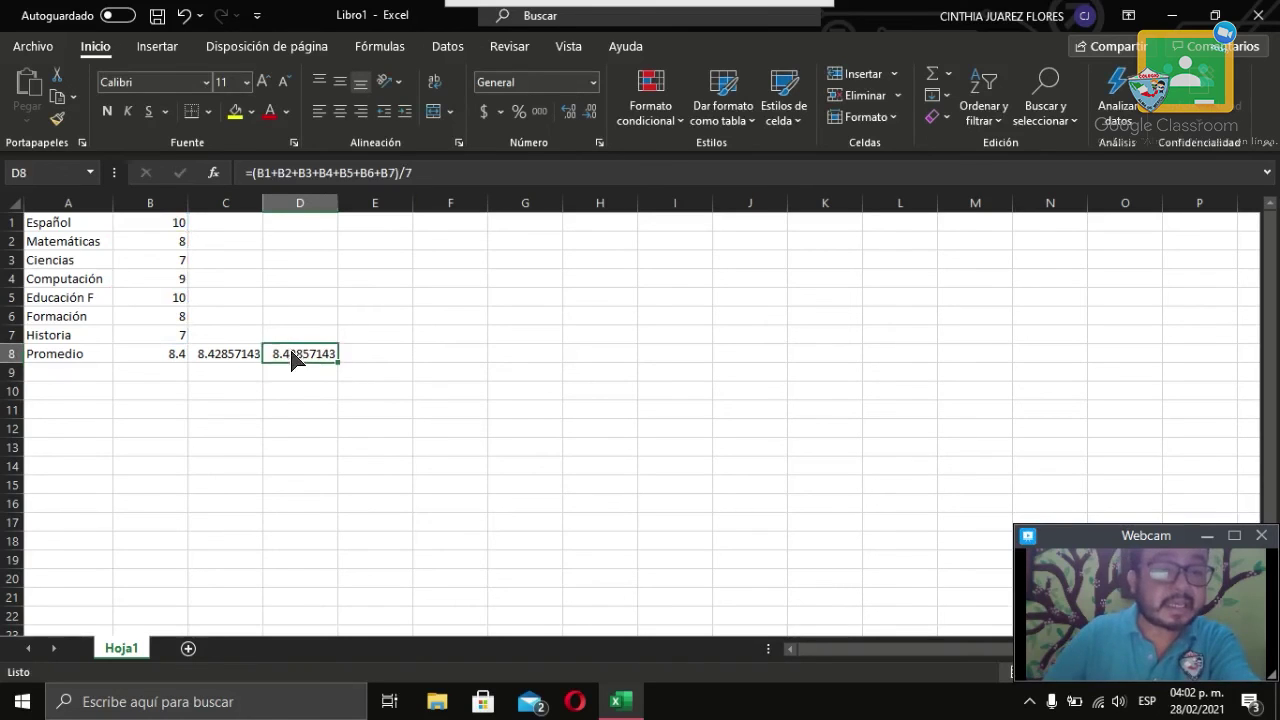
left_click(222, 357)
left_click(178, 358)
left_click(246, 360)
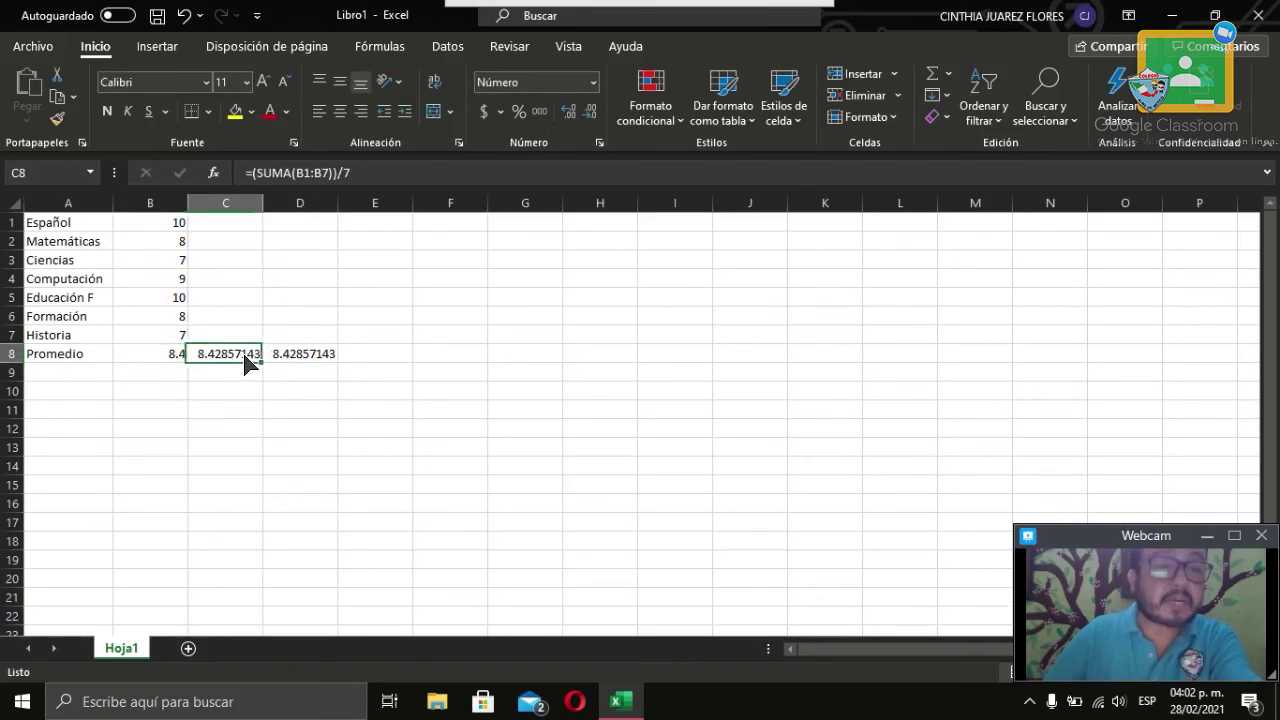
left_click(180, 358)
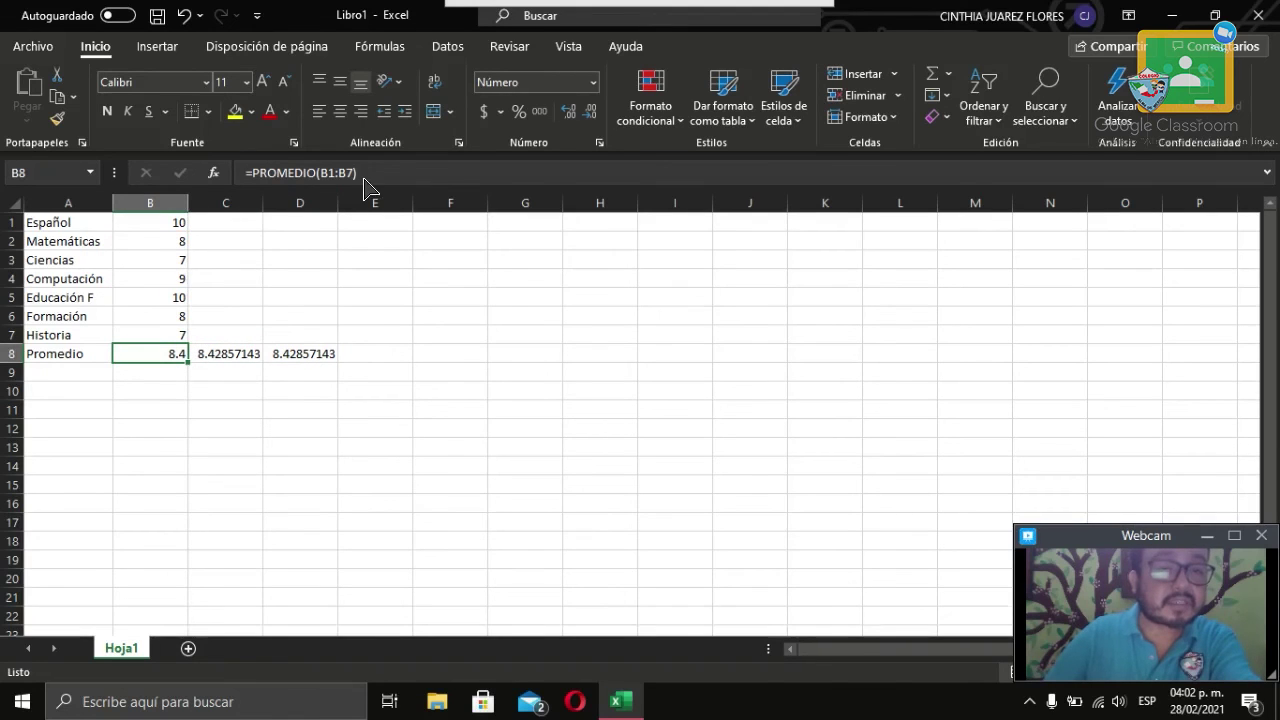
Compare the formulas behind the three averages, switching between the SUMA, cell-addition and PROMEDIO versions in row 8.
left_click(248, 357)
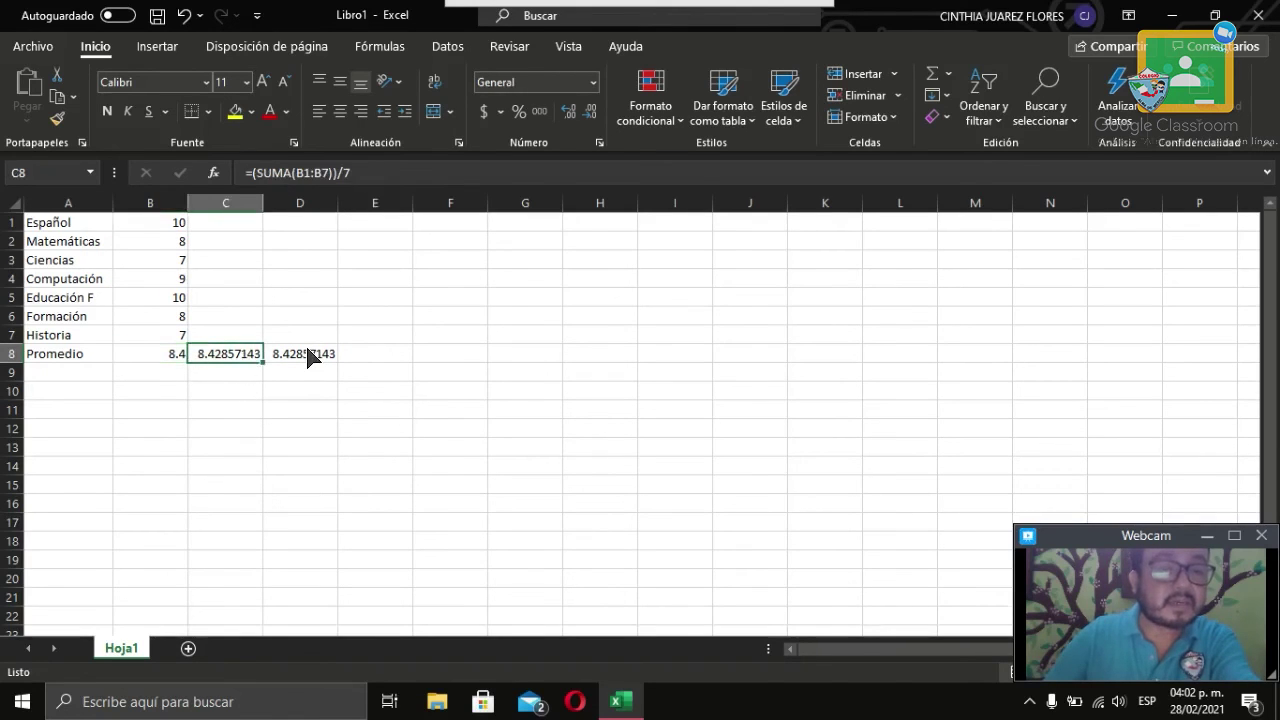
left_click(309, 358)
left_click(212, 358)
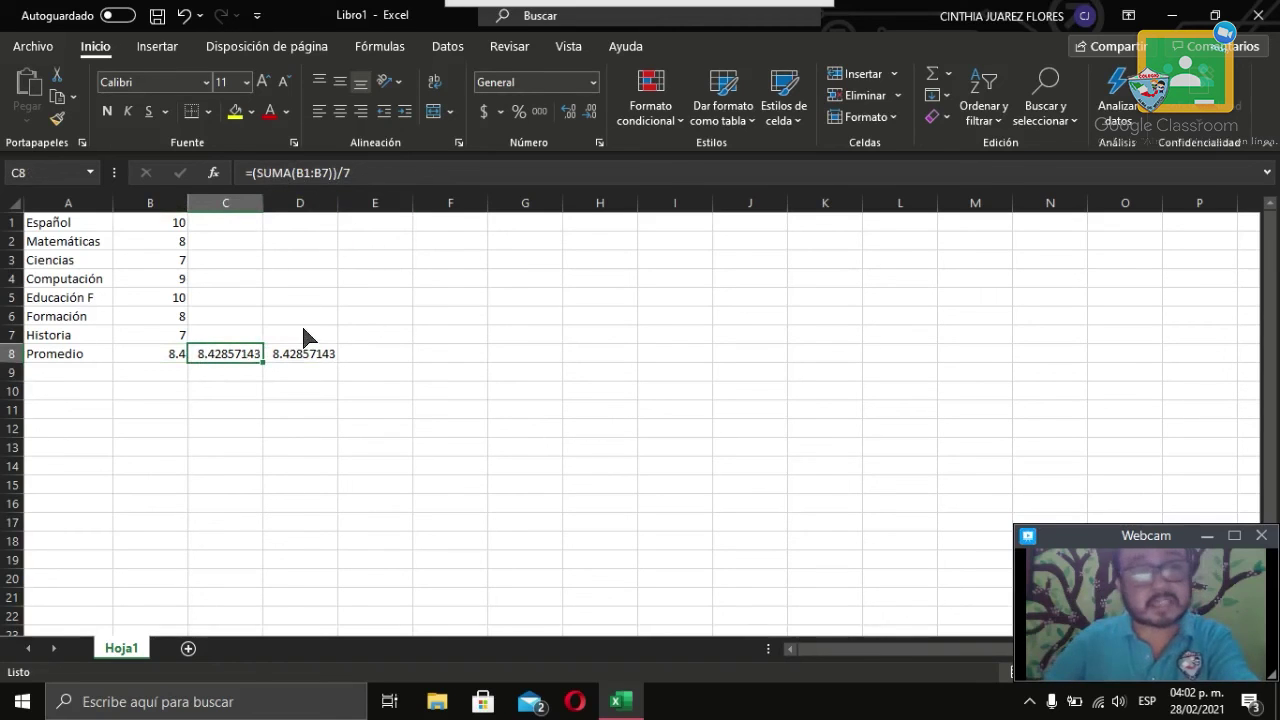
left_click(322, 358)
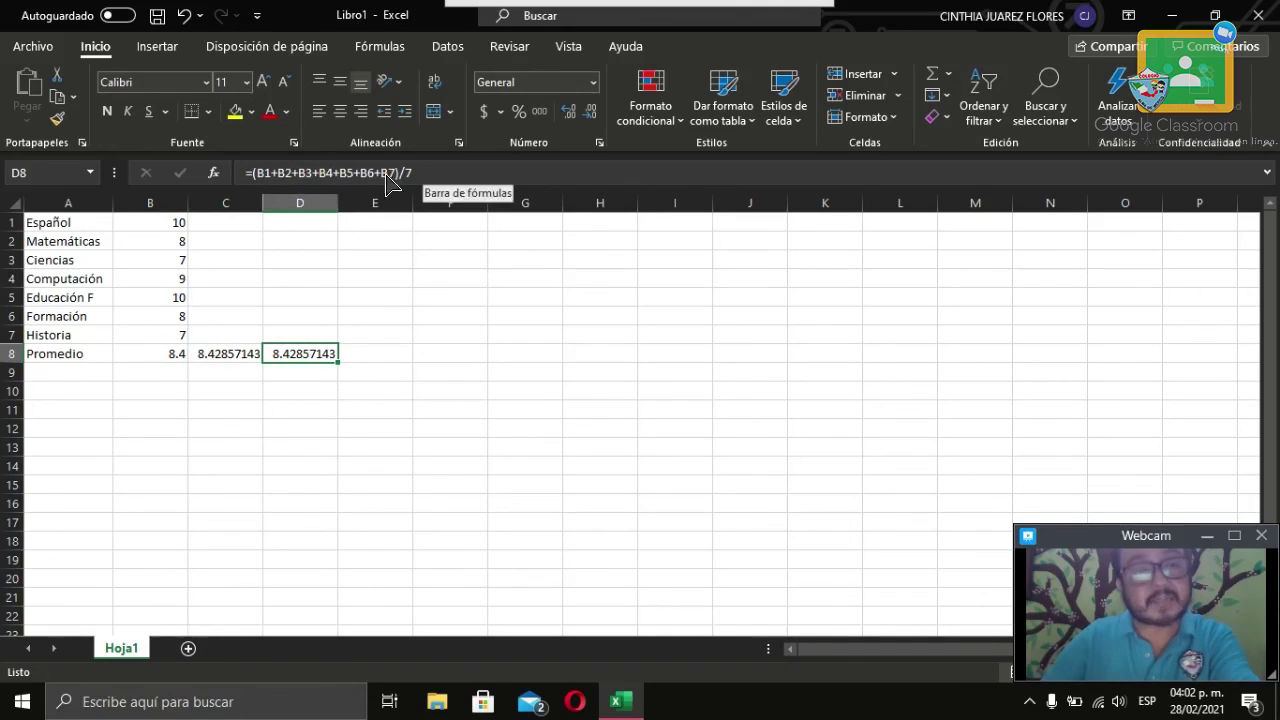
left_click(341, 393)
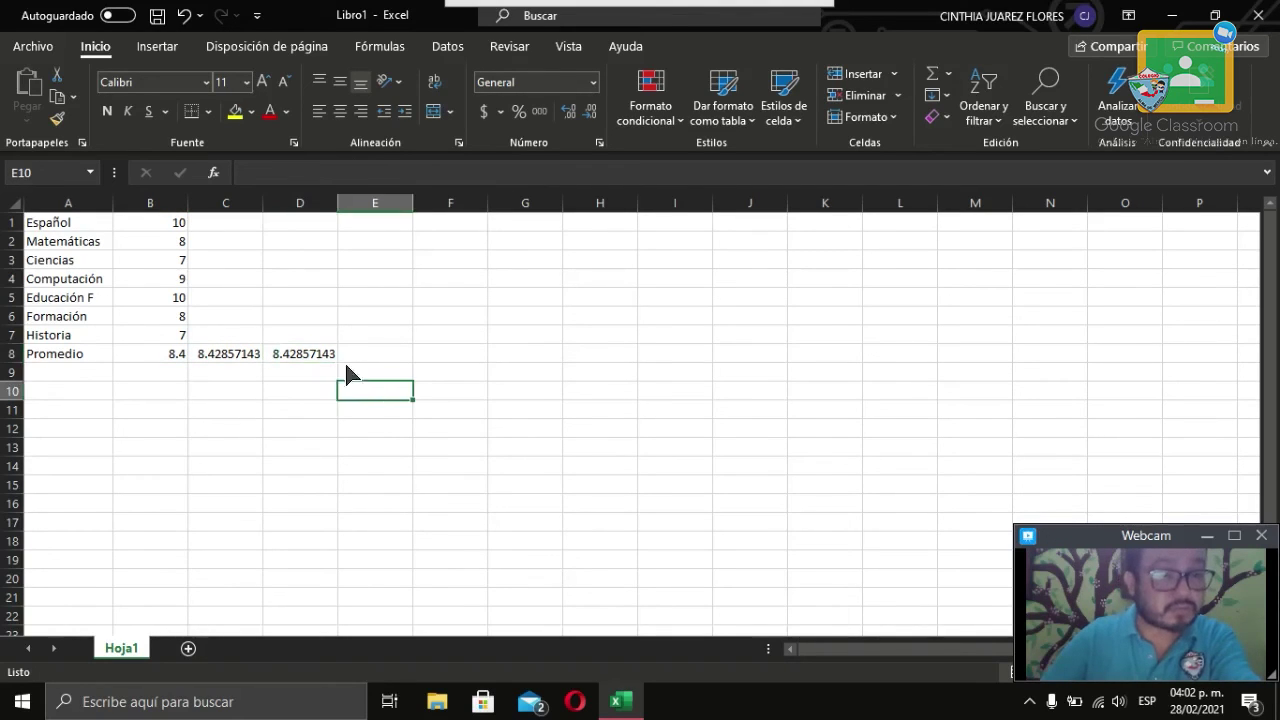
left_click(300, 358)
left_click(243, 357)
left_click(172, 358)
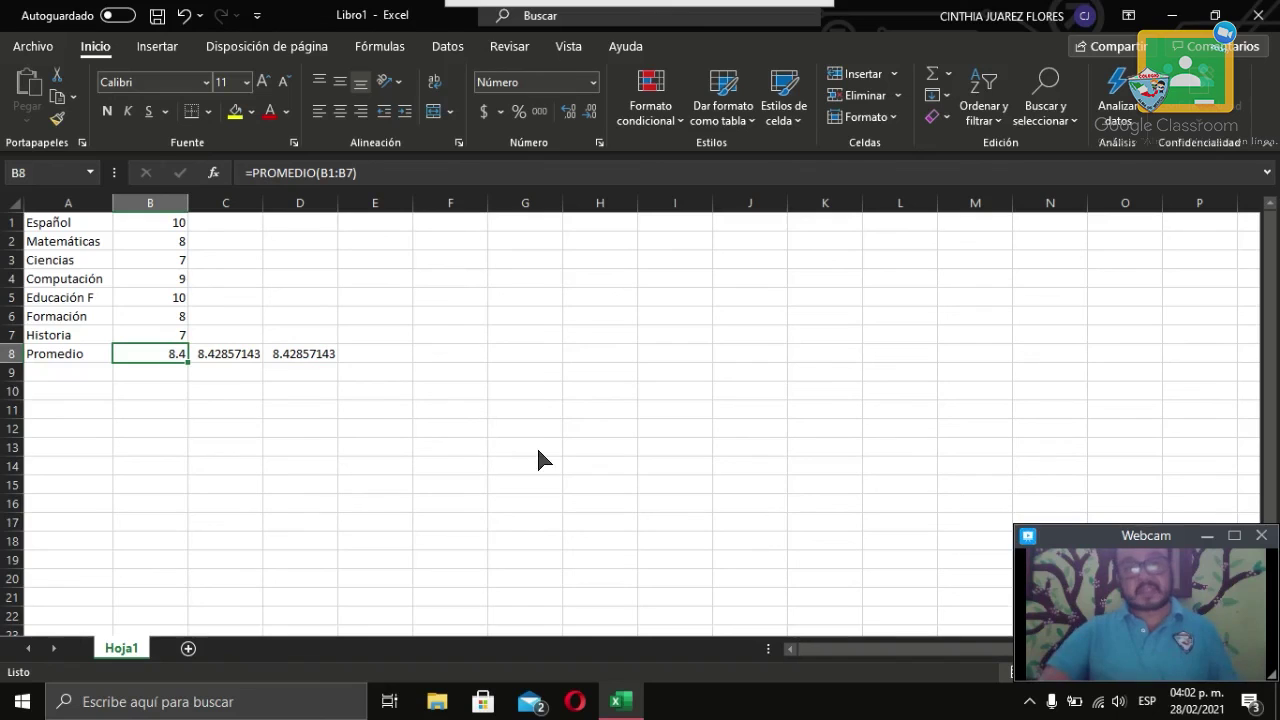
Apply borders around and between the three average cells B8:D8.
left_click_drag(190, 359, 286, 349)
key("ctrl+z")
left_click_drag(187, 360, 276, 352)
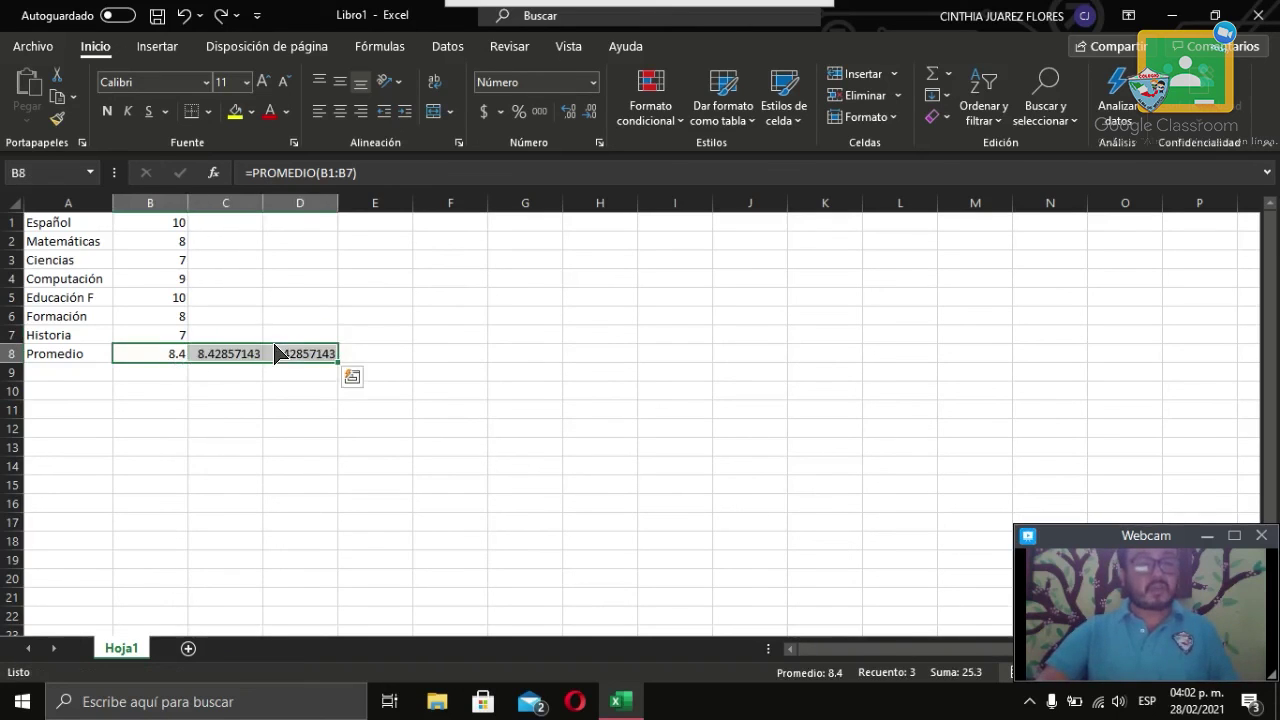
left_click(212, 111)
left_click(259, 298)
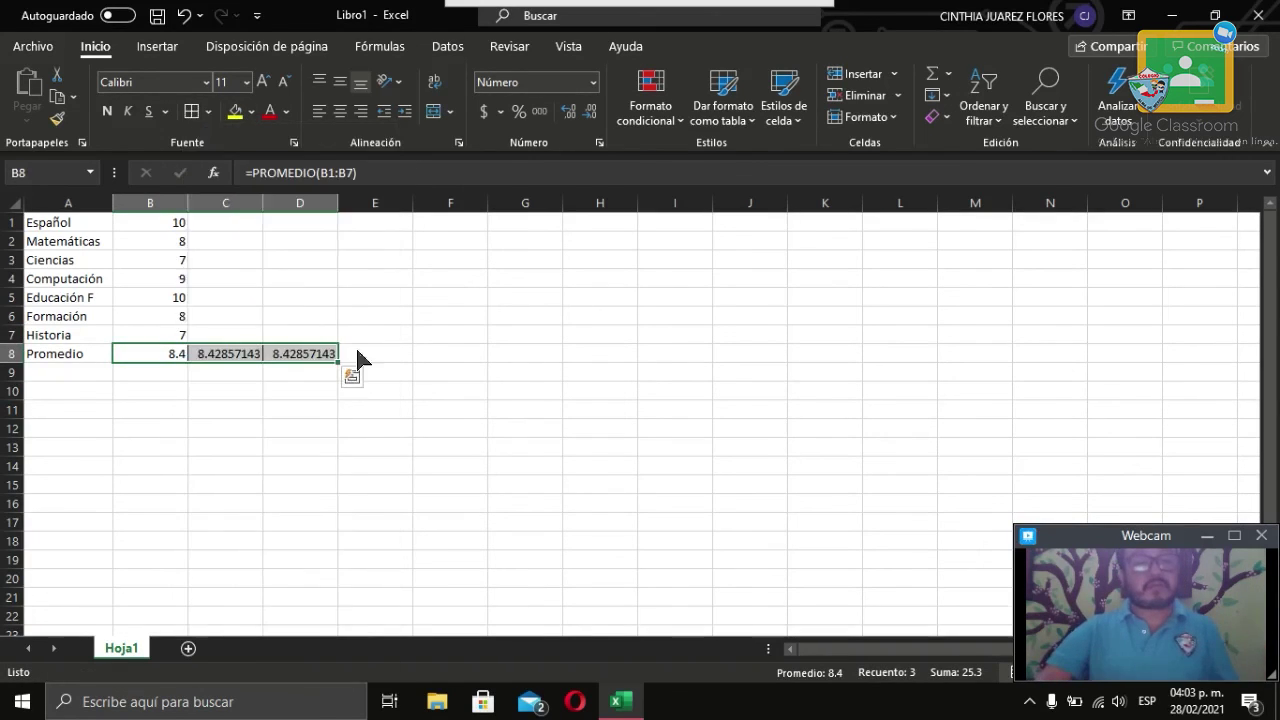
left_click(457, 358)
left_click(170, 372)
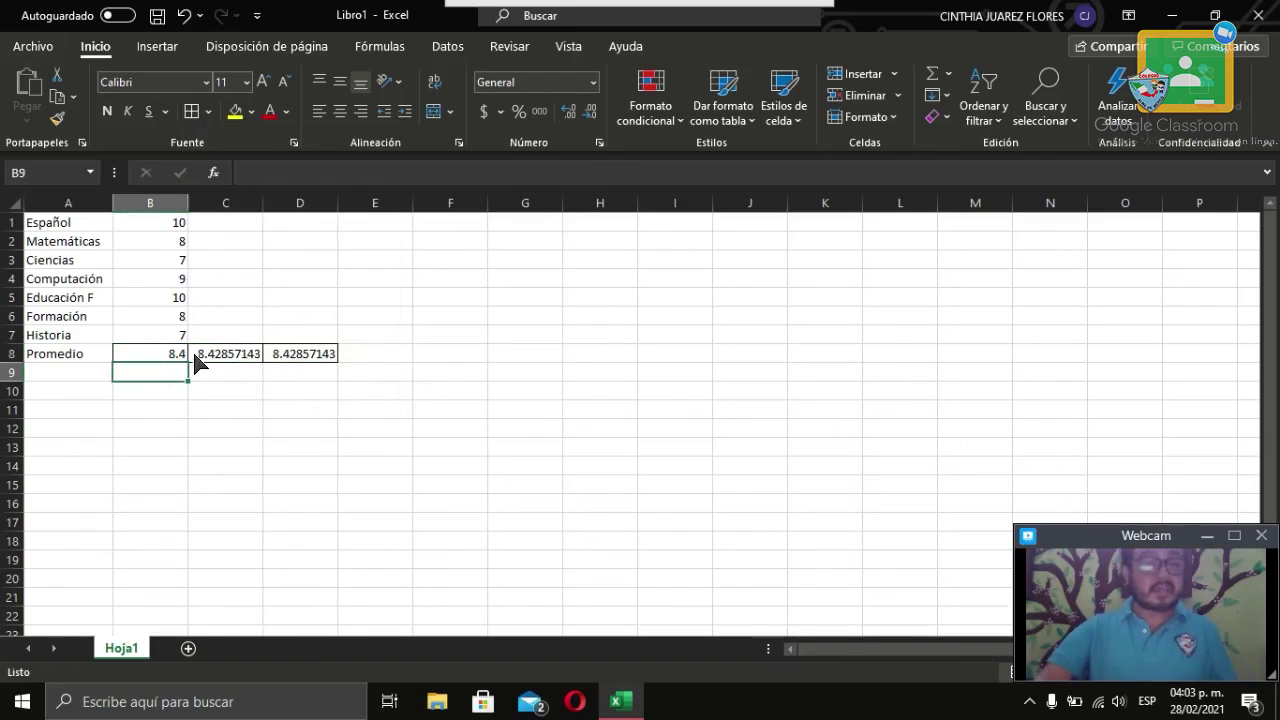
Go through the bordered averages once more, checking the formulas in B8, C8 and D8 in order.
left_click(186, 358)
left_click(240, 360)
left_click(312, 362)
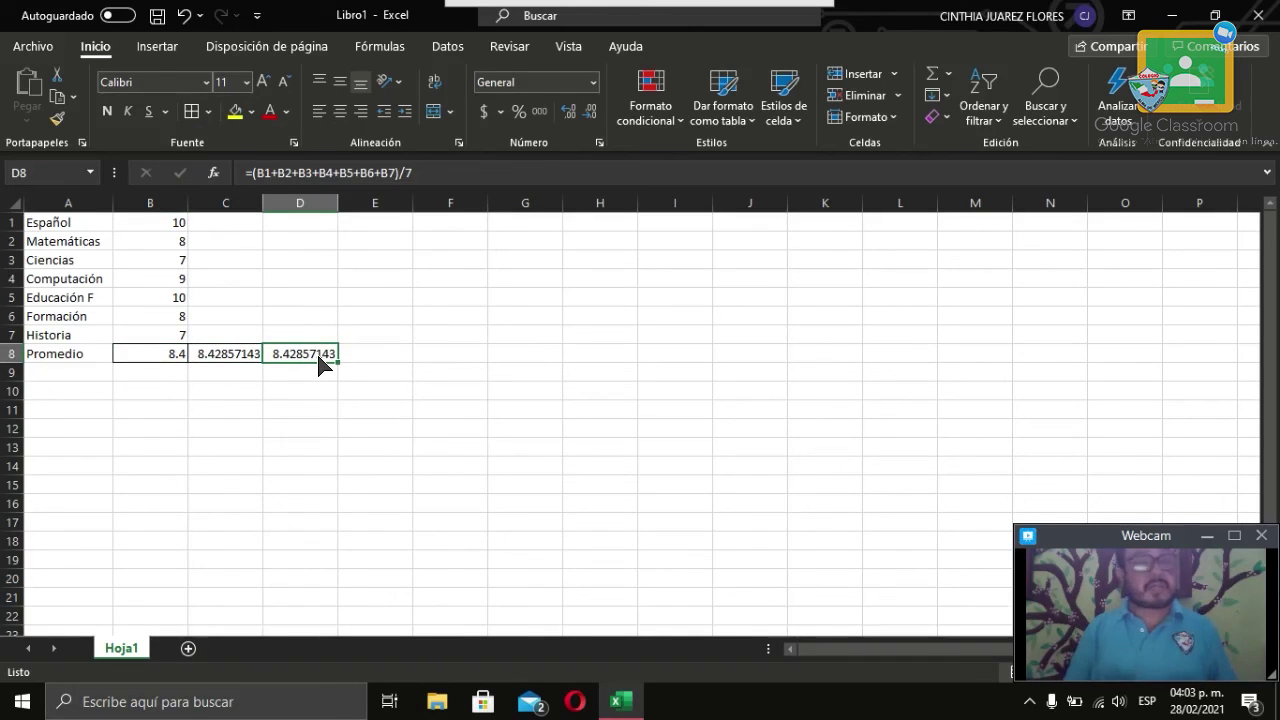
left_click(367, 537)
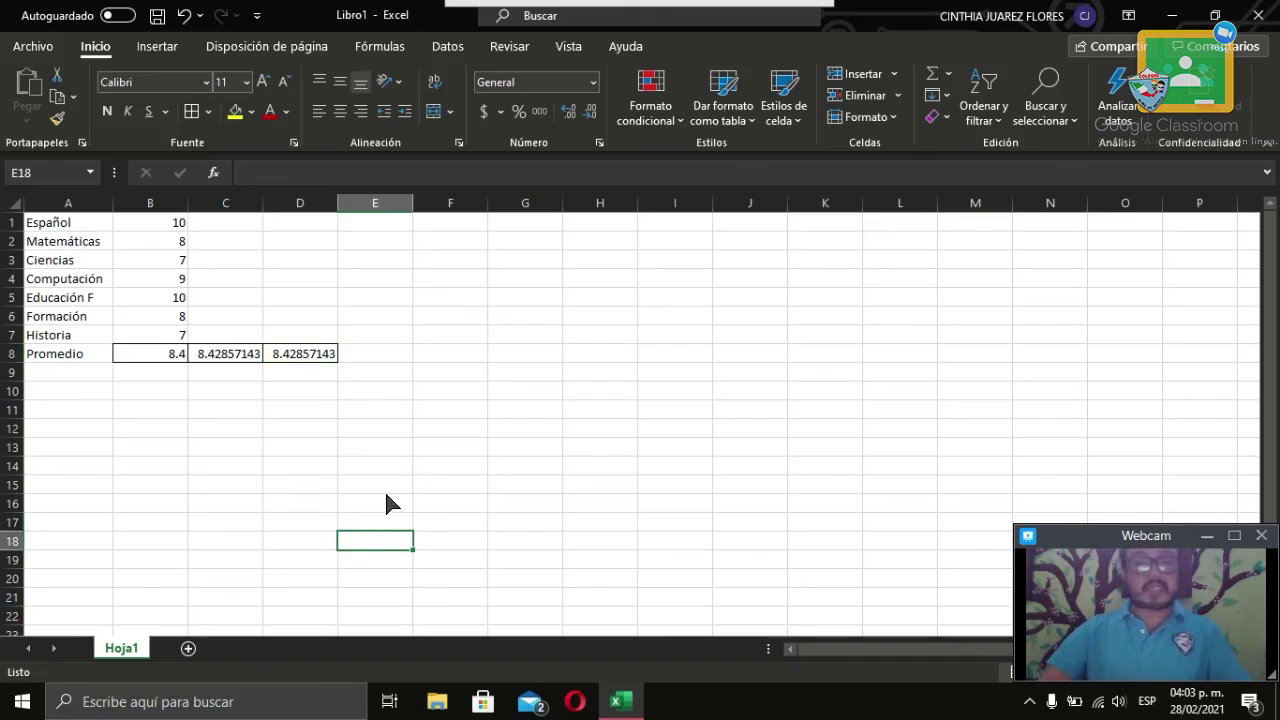